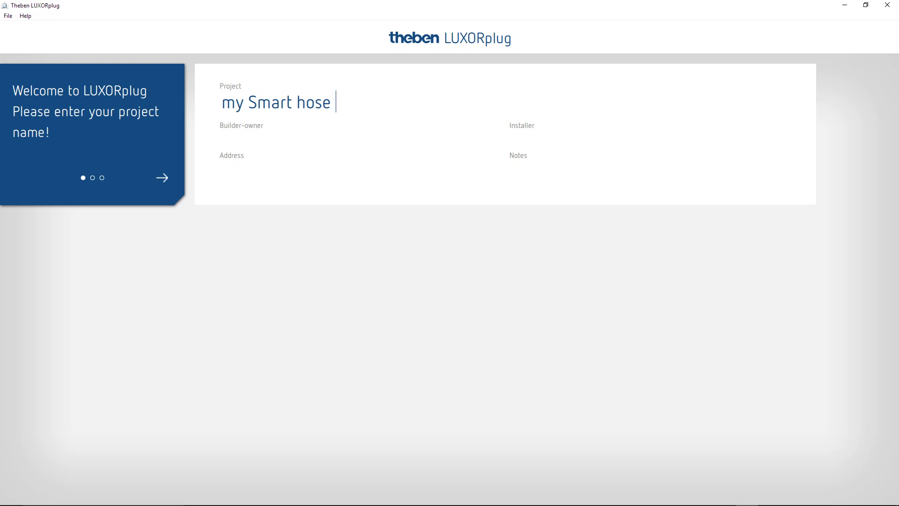
- Correct the project name and save the project as my Smart home.lxp
text(me)
text(C.Kienzle)
click(162, 177)
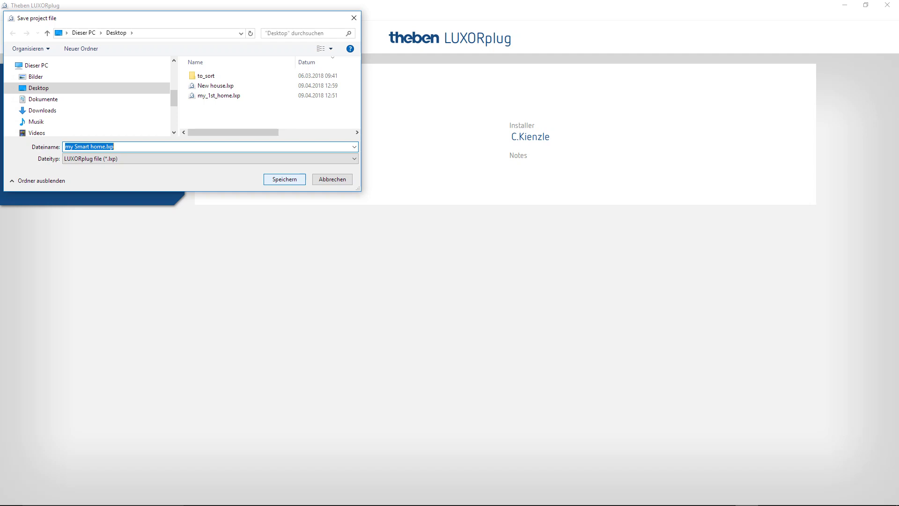
click(284, 179)
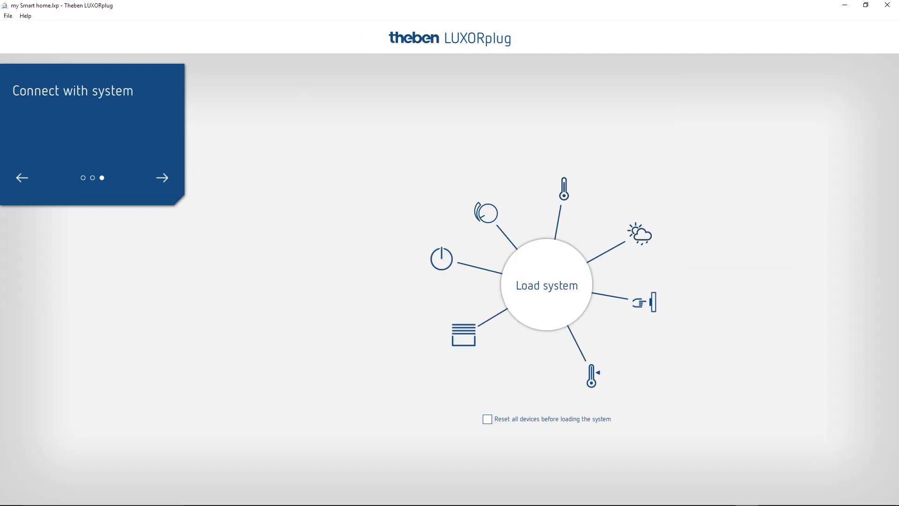
- Skip the connect-with-system page and proceed without loading an existing system
click(162, 178)
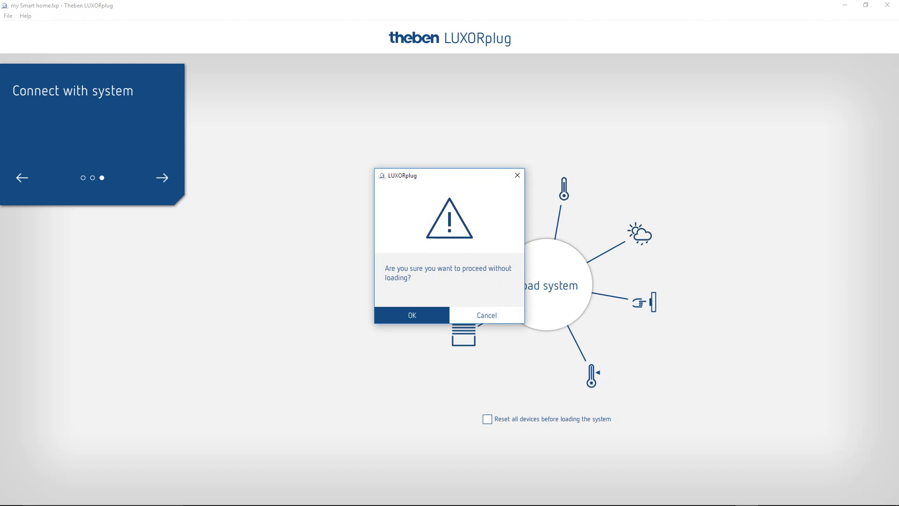
click(412, 315)
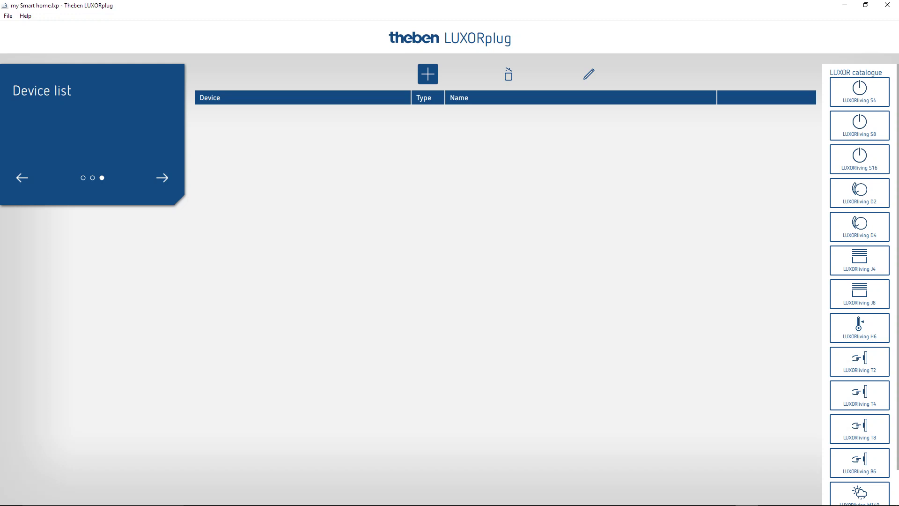
- Add the T8, J4, S4, D2, R718, M140, H6, B6 and S8 devices from the LUXOR catalogue
drag(859, 428, 290, 131)
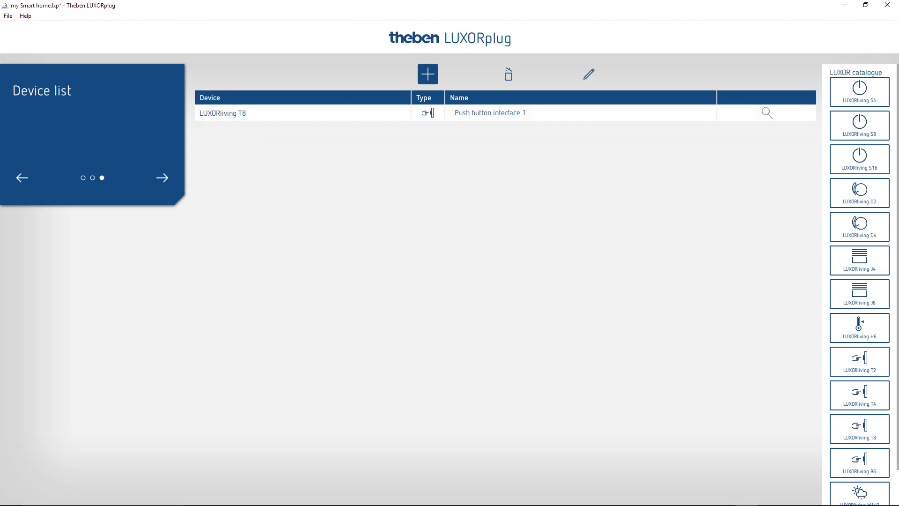
drag(859, 260, 609, 132)
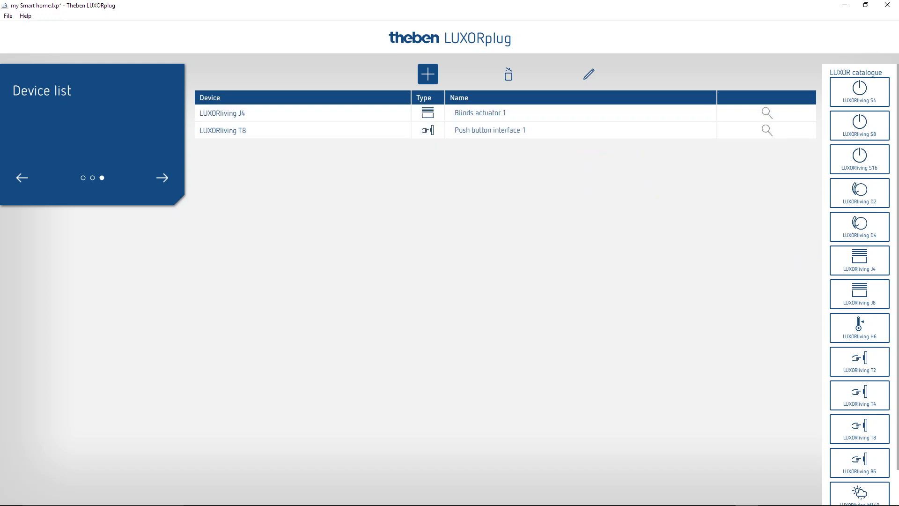
drag(859, 92, 706, 157)
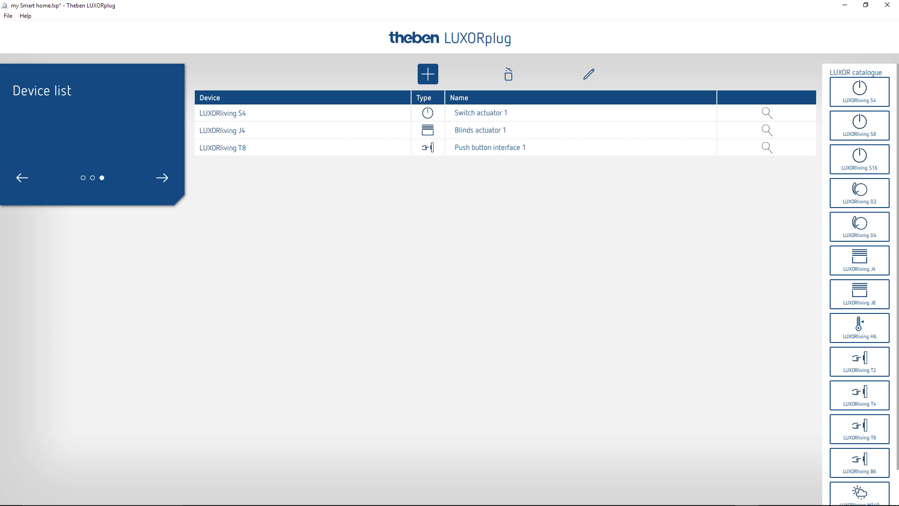
drag(859, 193, 733, 175)
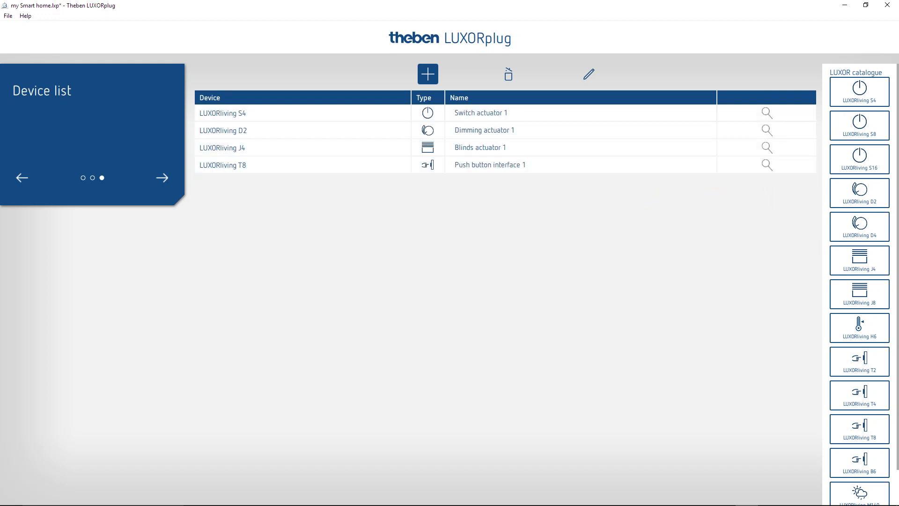
scroll(859, 281, down, 1)
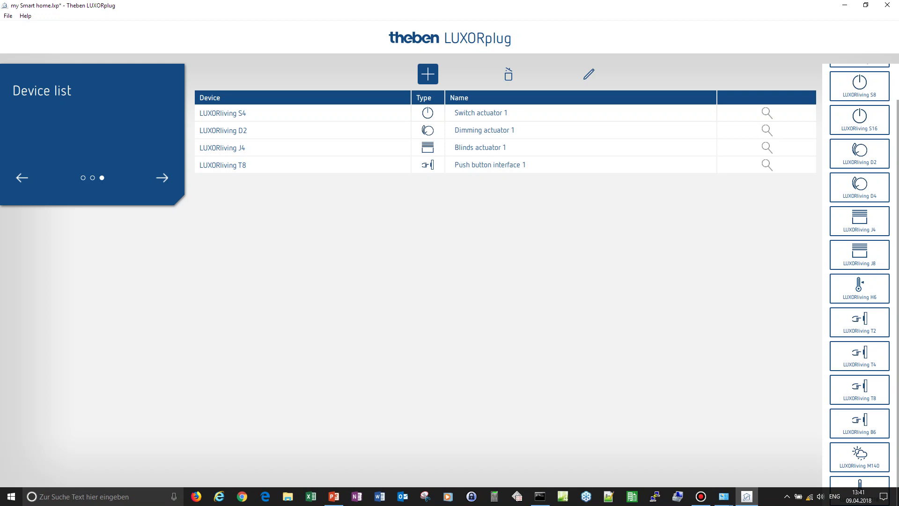
drag(859, 484, 561, 196)
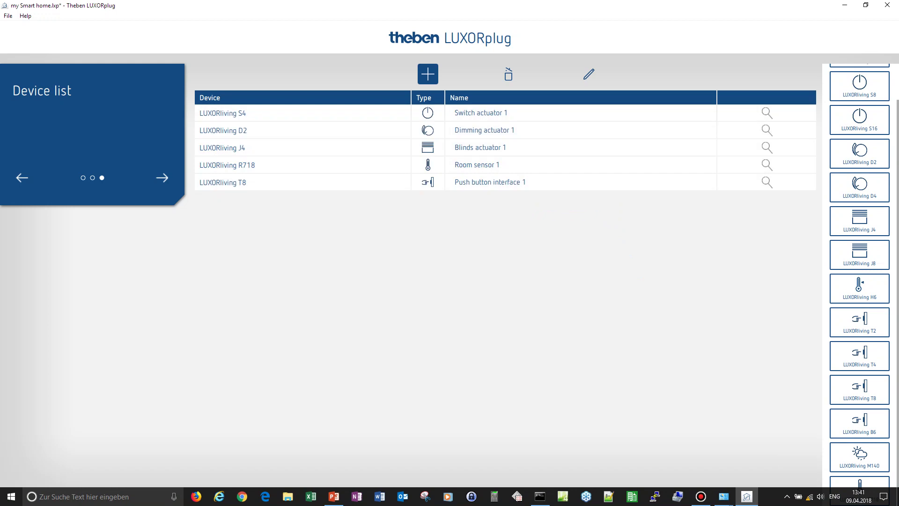
drag(859, 453, 519, 174)
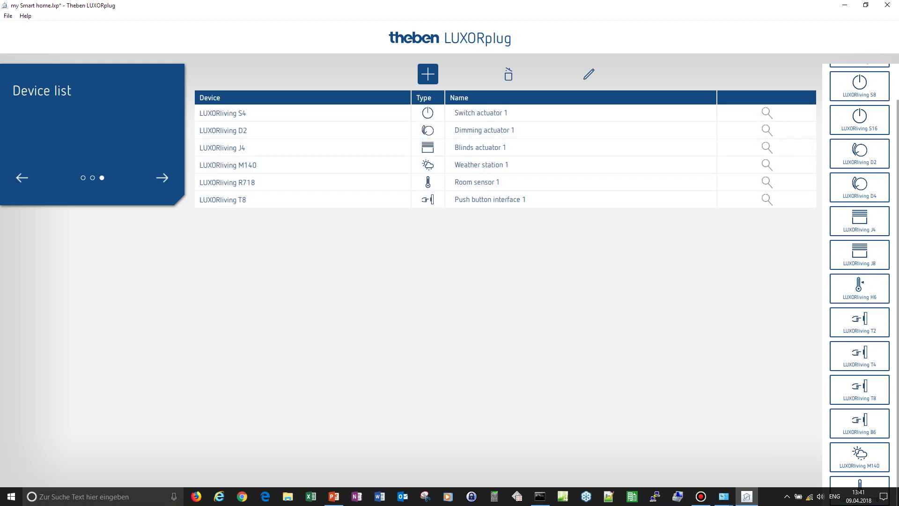
drag(859, 286, 520, 168)
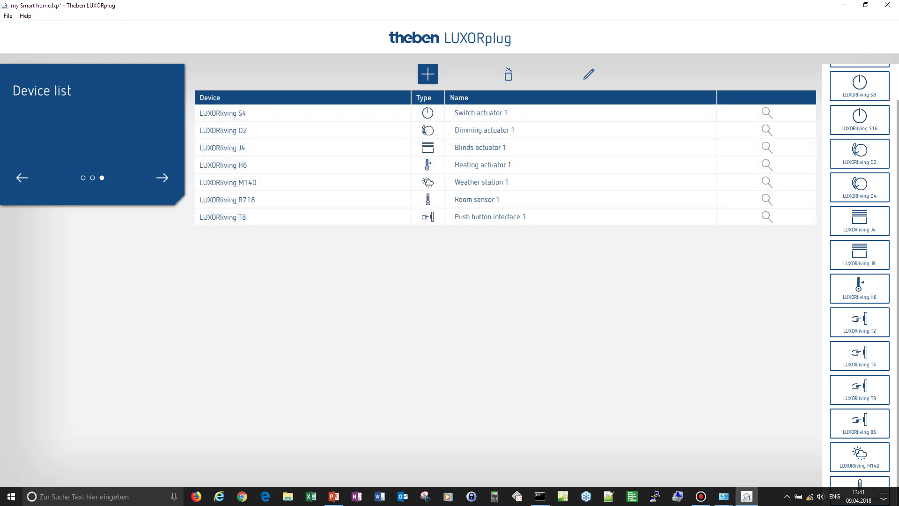
drag(859, 423, 650, 234)
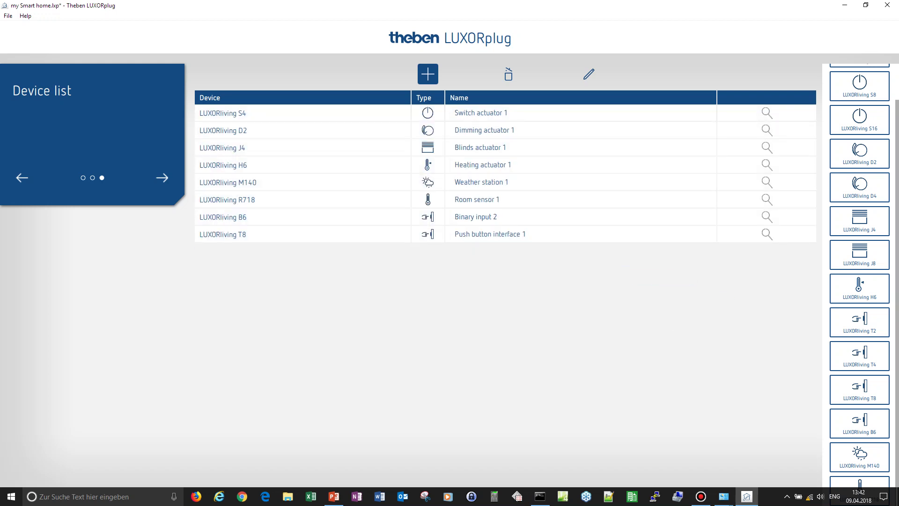
drag(859, 84, 688, 260)
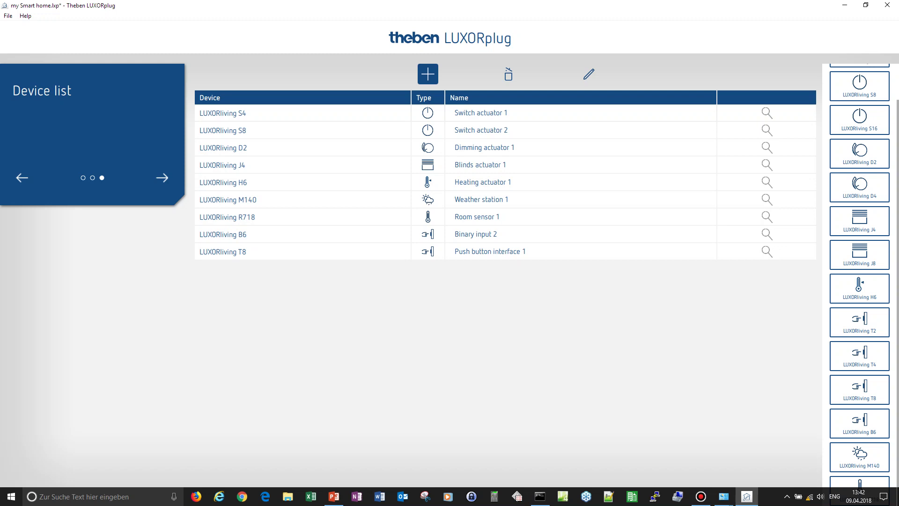
- Make device names editable and rename the S4 and S8 actuators to DB #1 S4 and DB #2 S8
click(588, 74)
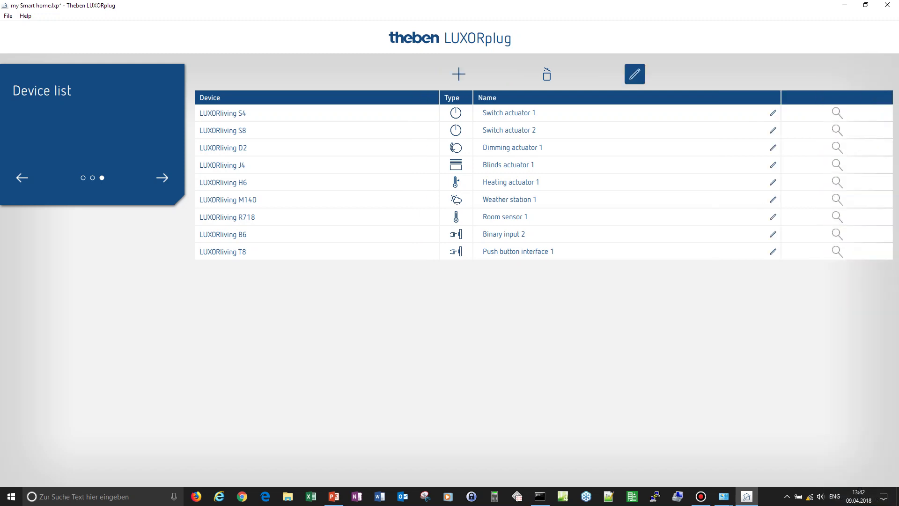
click(772, 113)
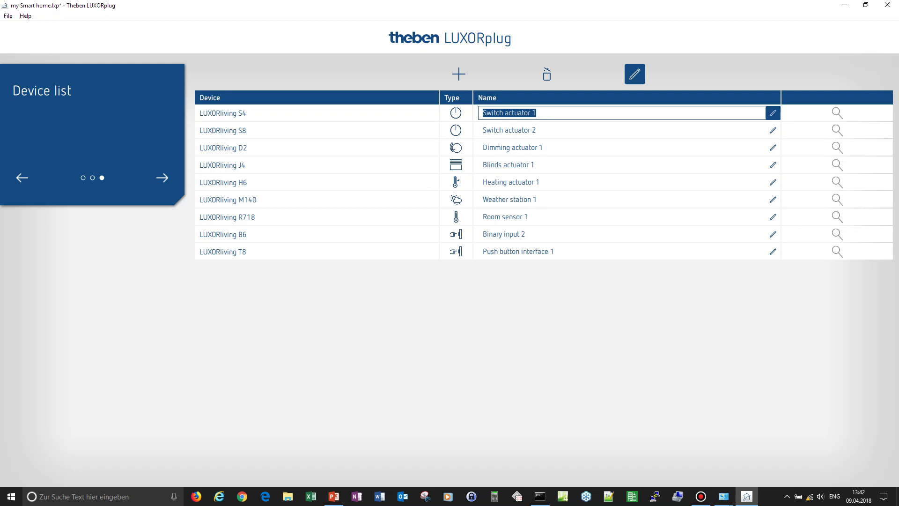
text(DB)
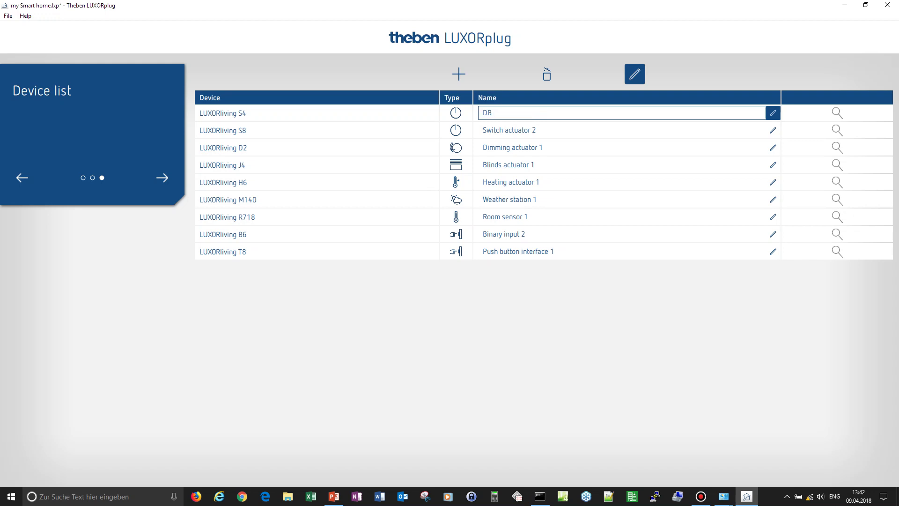
text( #1 S4)
key(ctrl+a)
key(ctrl+c)
click(509, 130)
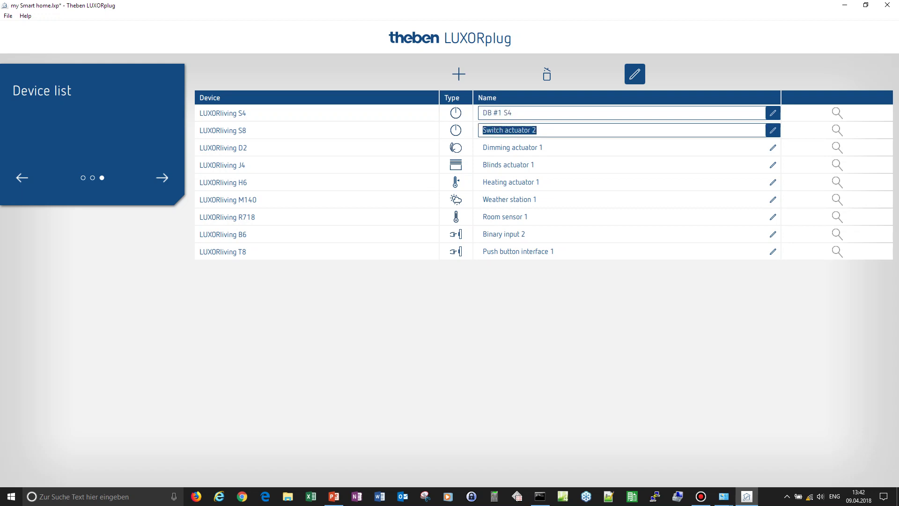
key(ctrl+v)
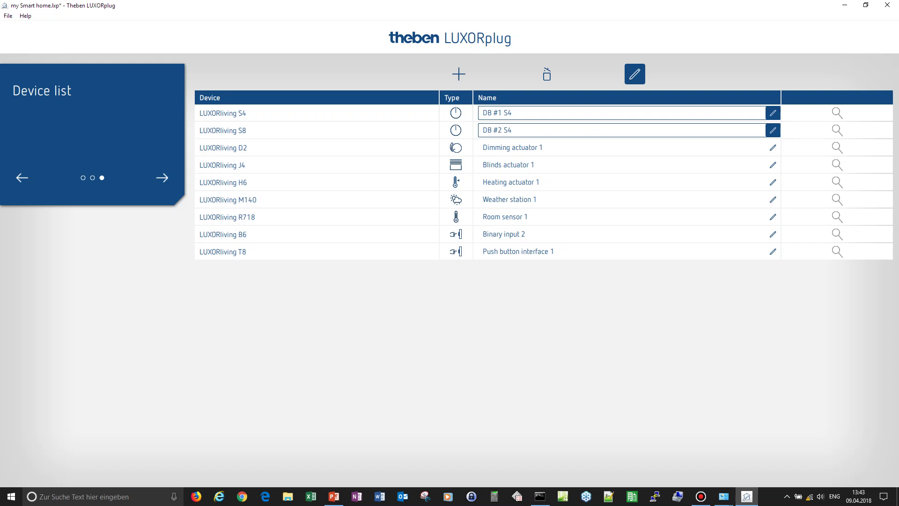
key(BackSpace)
text(8)
- Rename the D2 dimming actuator to DB #3 D2
key(Tab)
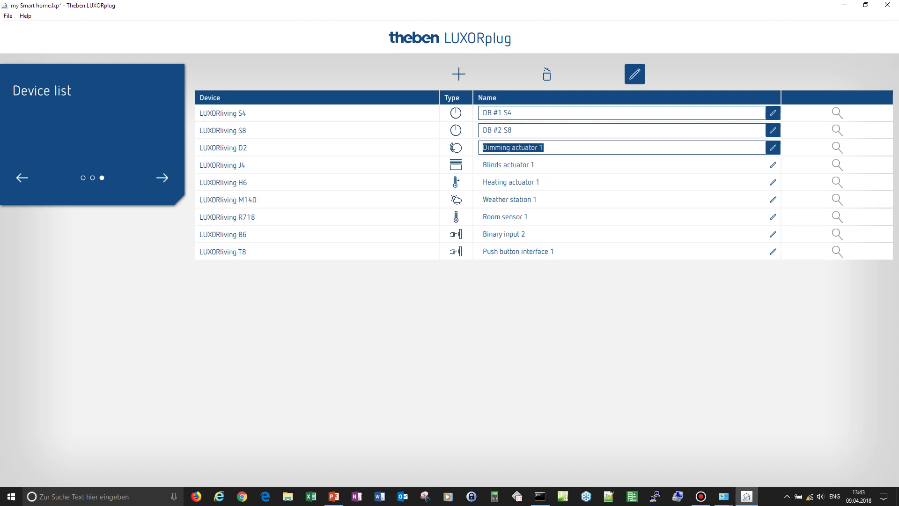
key(ctrl+v)
key(BackSpace)
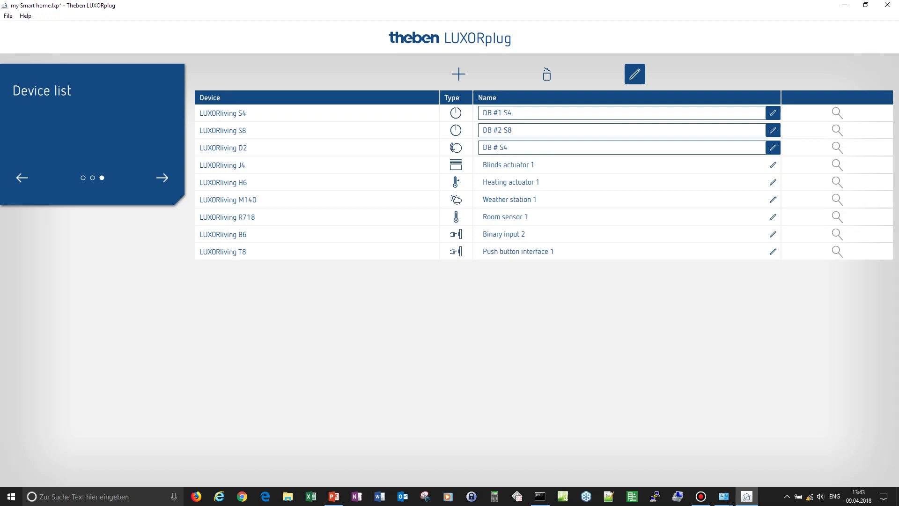
text(3)
drag(508, 148, 503, 147)
text(D)
key(BackSpace)
text(2)
- Rename the J4 blinds actuator to DB #4 J4
key(Tab)
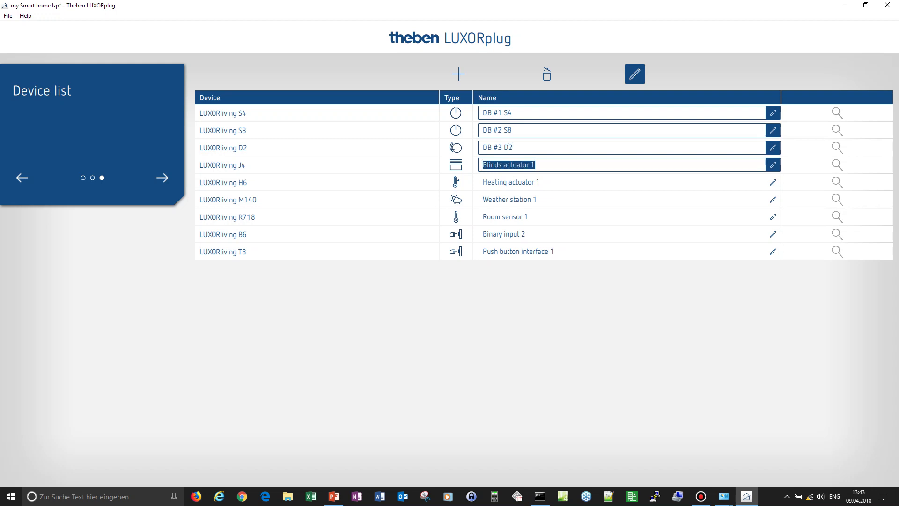
key(ctrl+v)
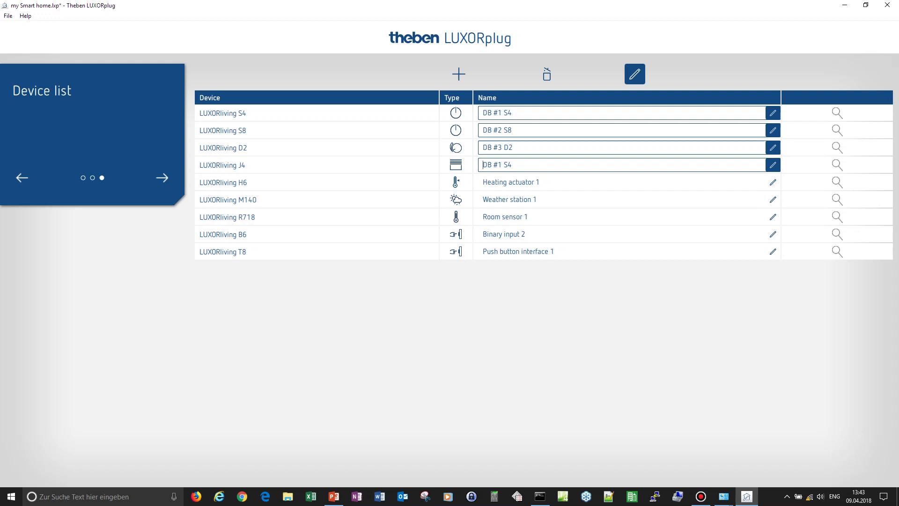
key(BackSpace)
text(4)
drag(507, 164, 504, 164)
text(J)
- Rename the H6 heating actuator to DB #5 H6
key(Tab)
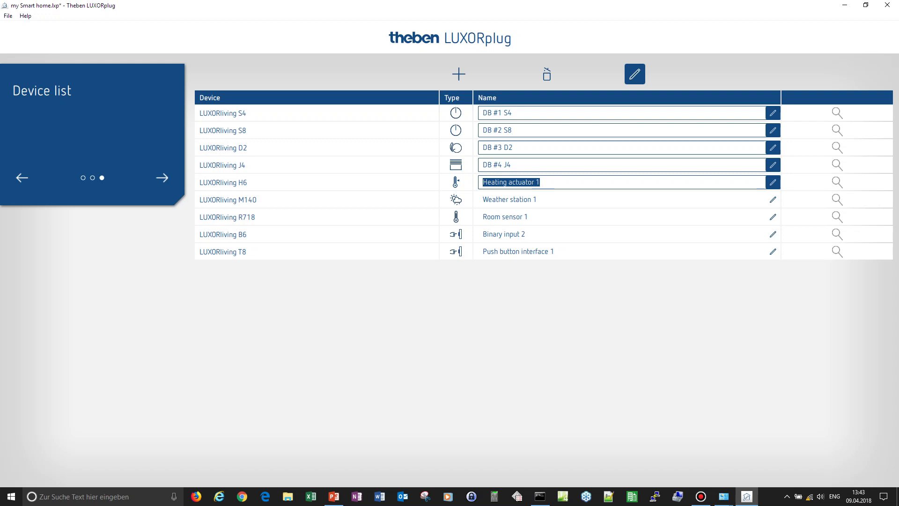
key(ctrl+v)
key(BackSpace)
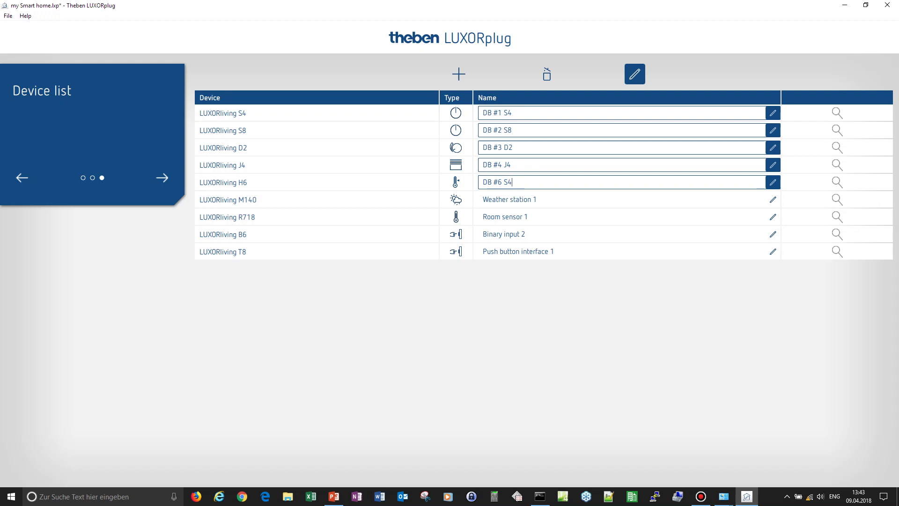
key(BackSpace)
text(5)
key(Right)
key(BackSpace)
text(H)
key(Delete)
text(6)
- Name the M140 'roof south', R718 'Living room', B6 'DB #6 B6' and T8 'Living room door'
key(Tab)
text(root)
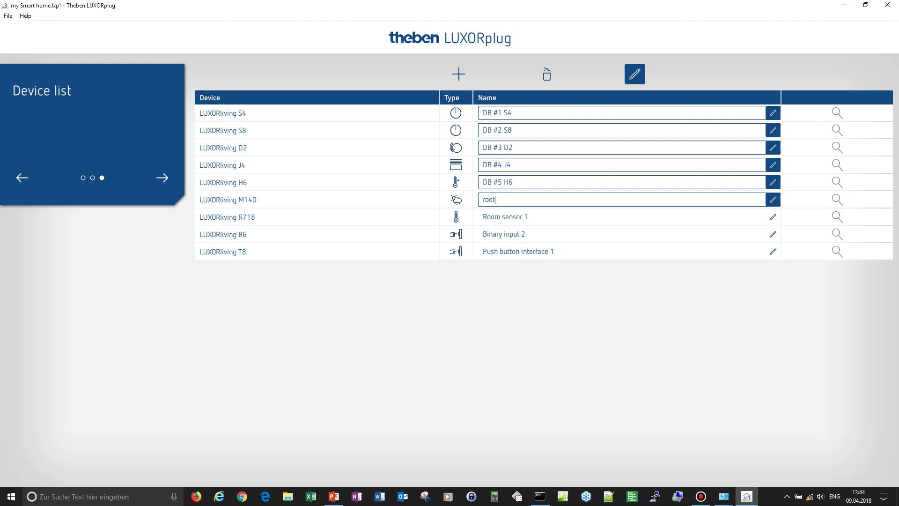
key(BackSpace)
text(f south)
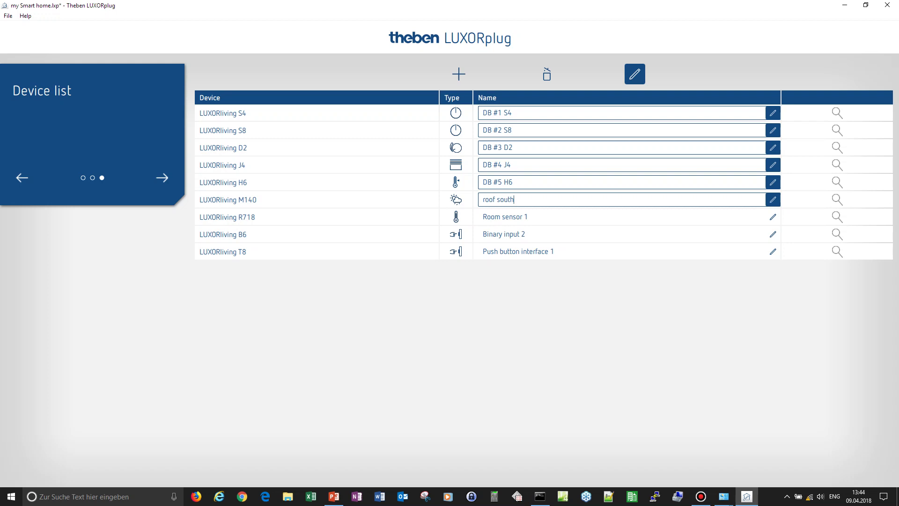
key(Tab)
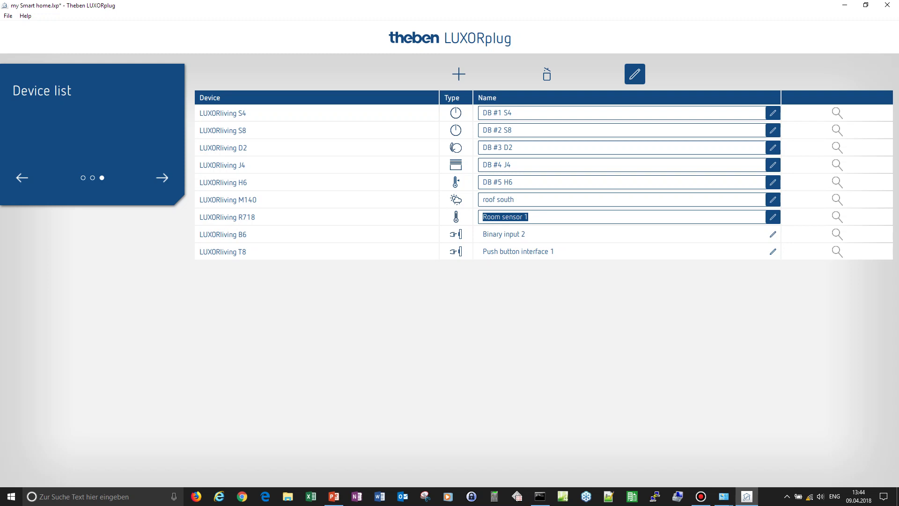
text(L)
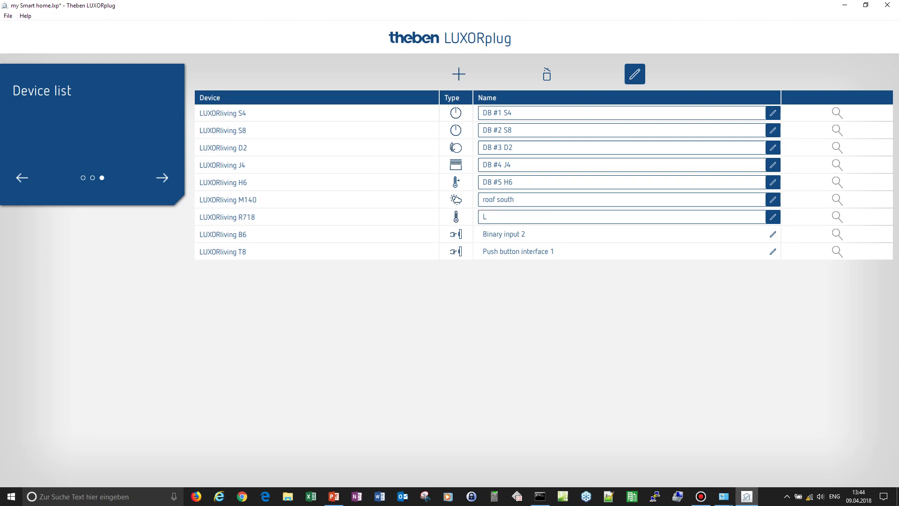
text(iving room)
key(Tab)
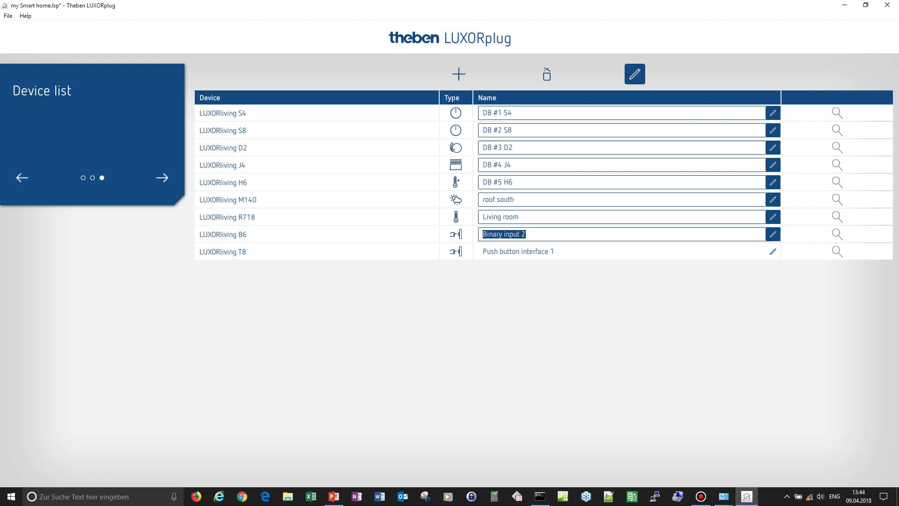
text(DB #6 B6)
key(Tab)
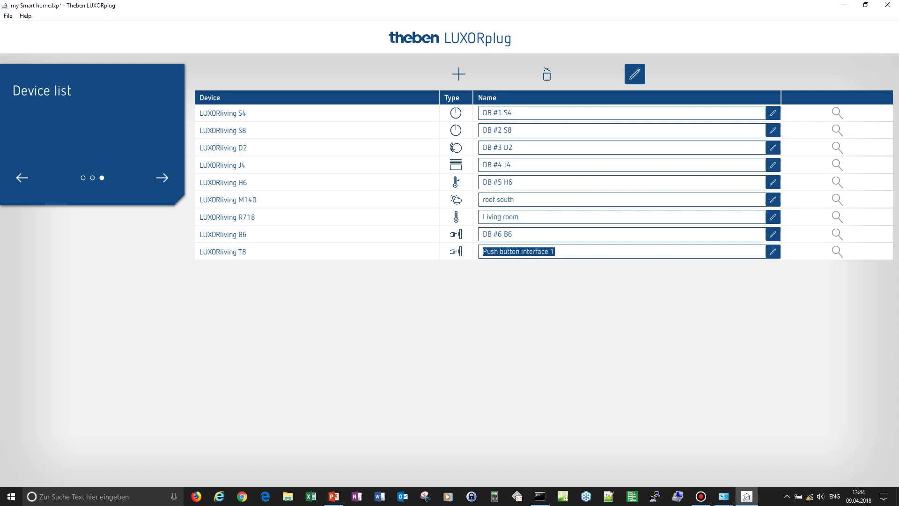
text(Liv)
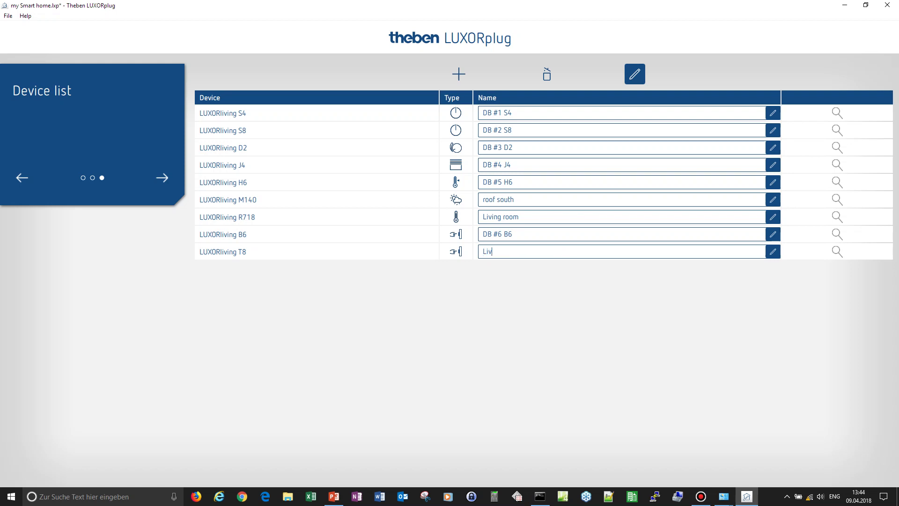
text(ing room door)
- Open the house's Rooms for editing and lower the number of floors from 2 to 1
click(162, 177)
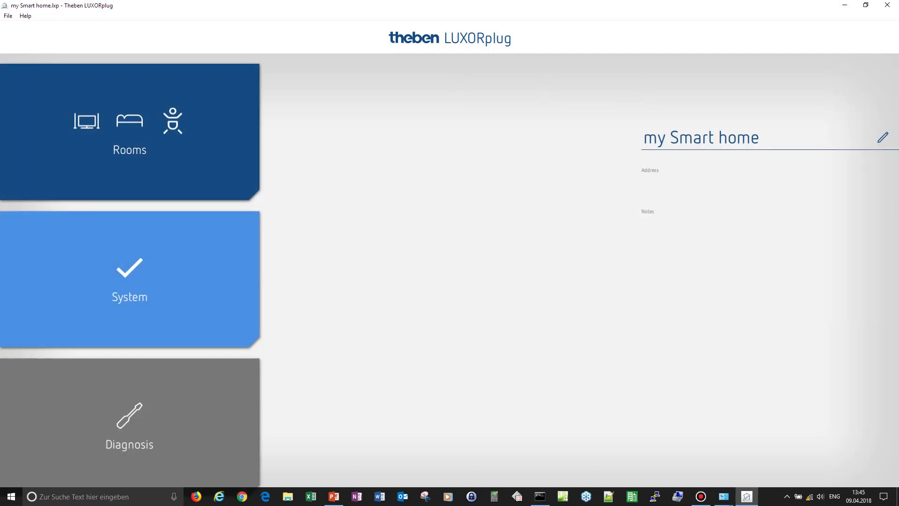
click(237, 145)
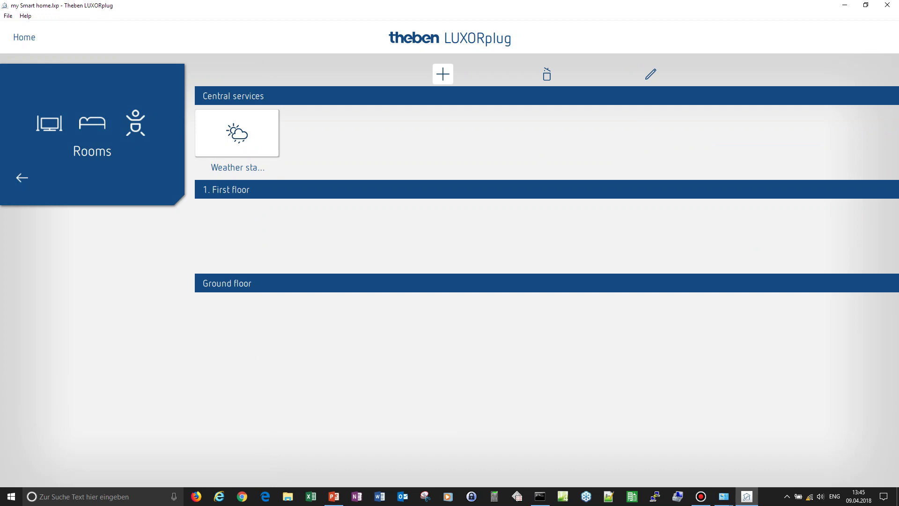
click(443, 74)
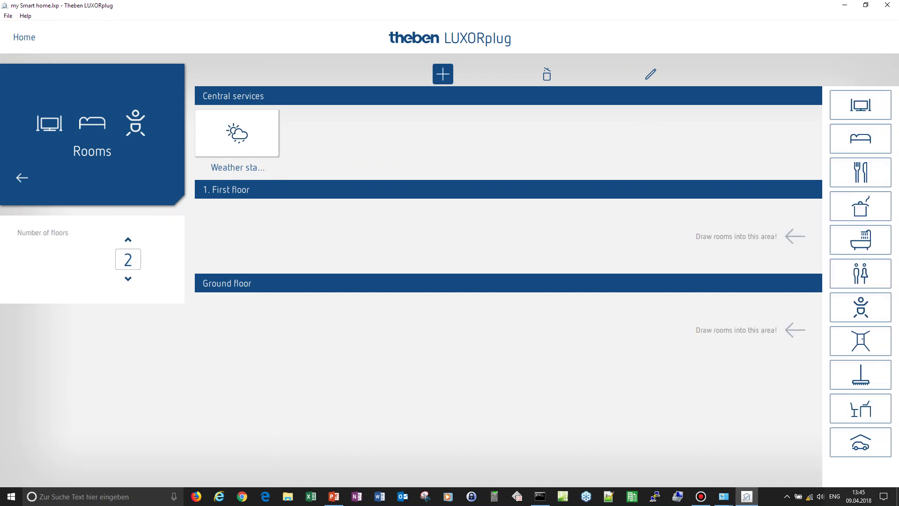
click(128, 278)
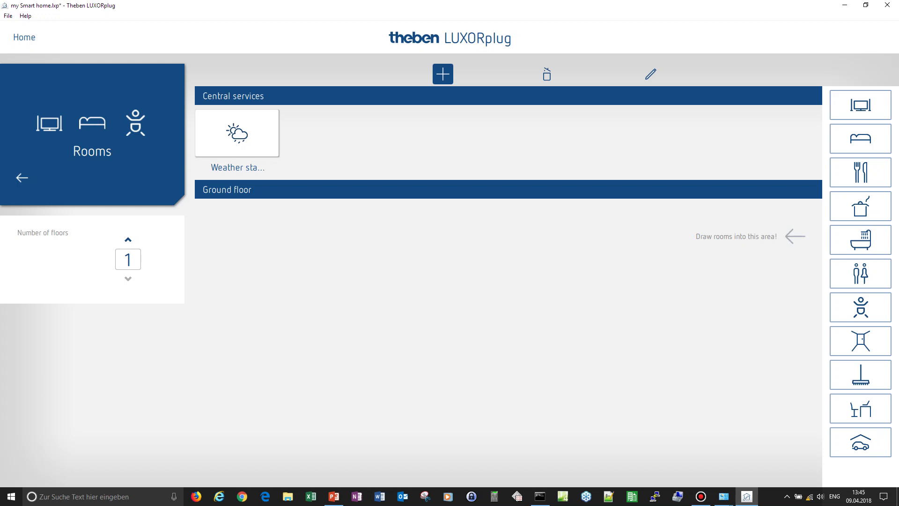
- Place Living room, Bedroom, Dining room, Kitchen, Bathroom, Corridor and Children's room tiles on Ground floor
drag(860, 105, 236, 227)
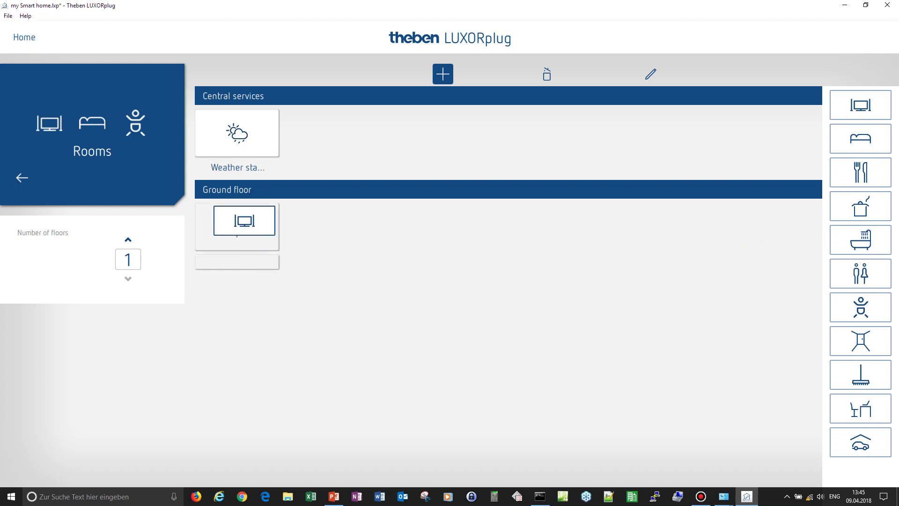
drag(860, 139, 341, 226)
drag(860, 172, 447, 230)
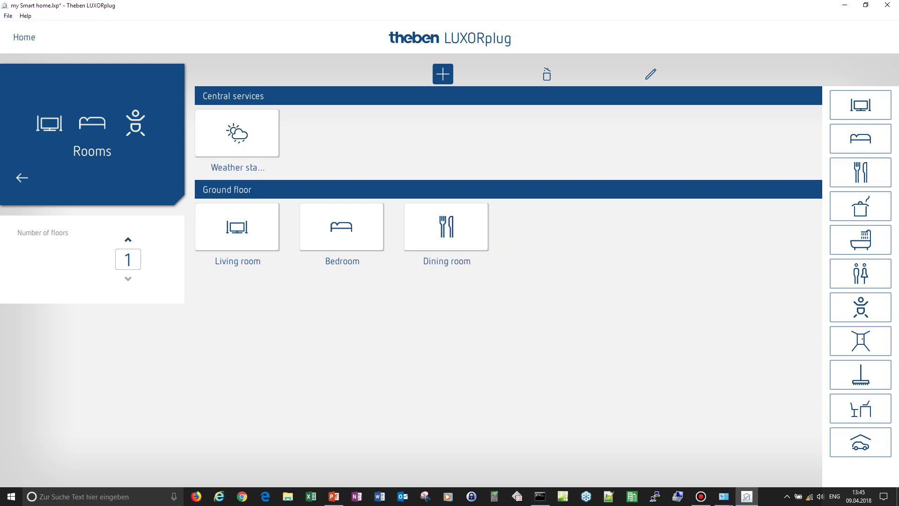
drag(860, 206, 551, 226)
drag(860, 240, 655, 227)
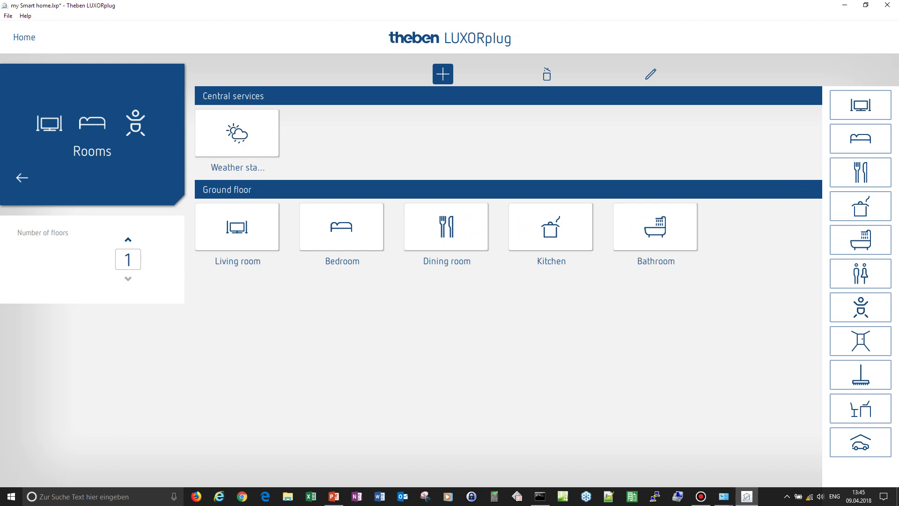
drag(860, 341, 749, 224)
drag(860, 307, 251, 302)
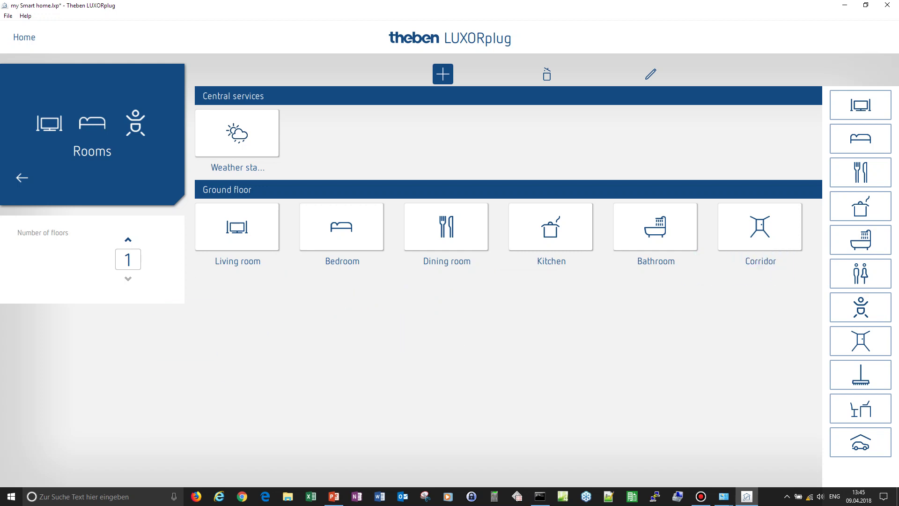
drag(860, 307, 252, 302)
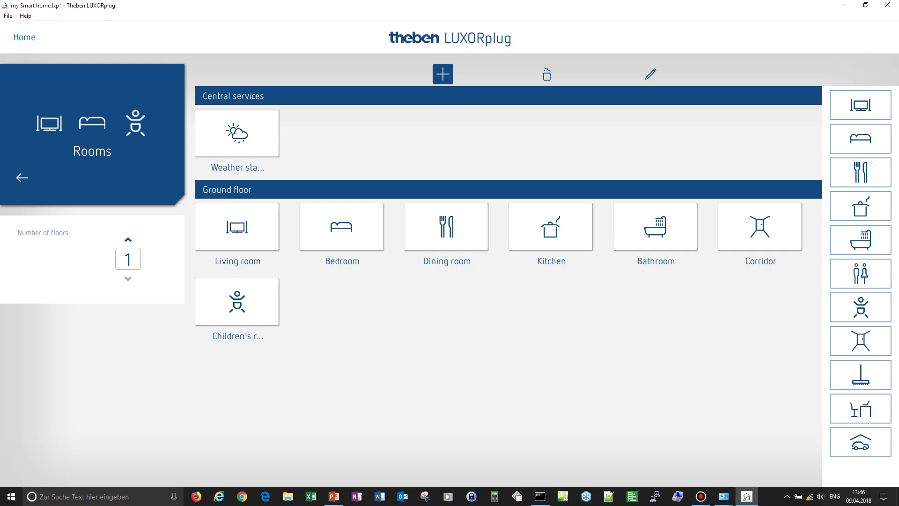
- Rename the children's room to Ben with a book icon, leaving the Living room icon unchanged
click(651, 73)
click(237, 336)
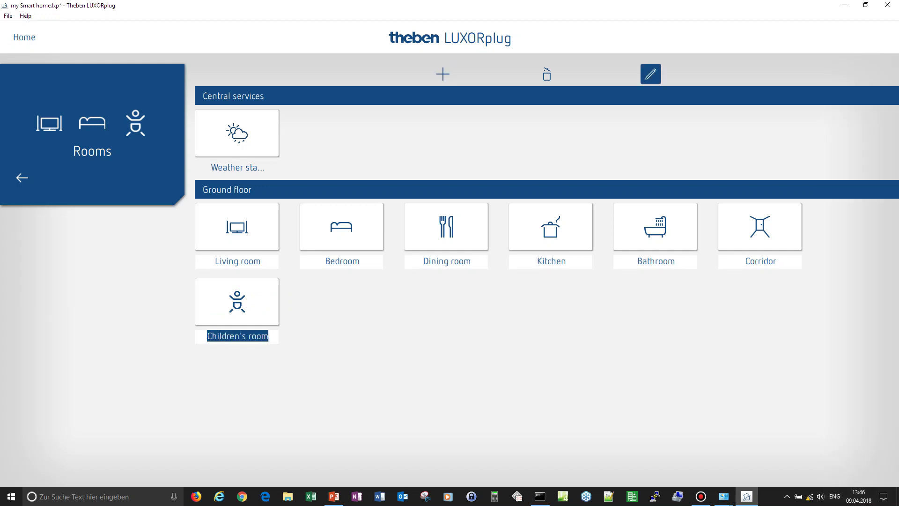
text(Ben)
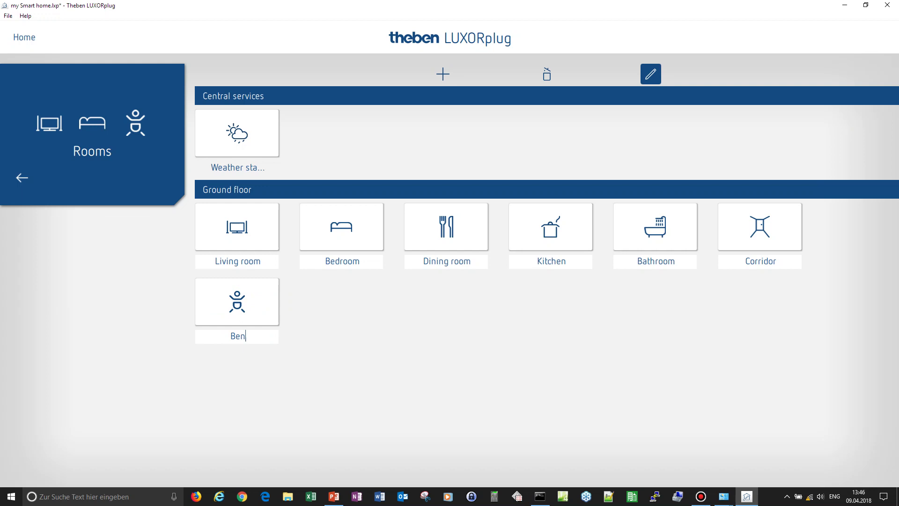
key(Return)
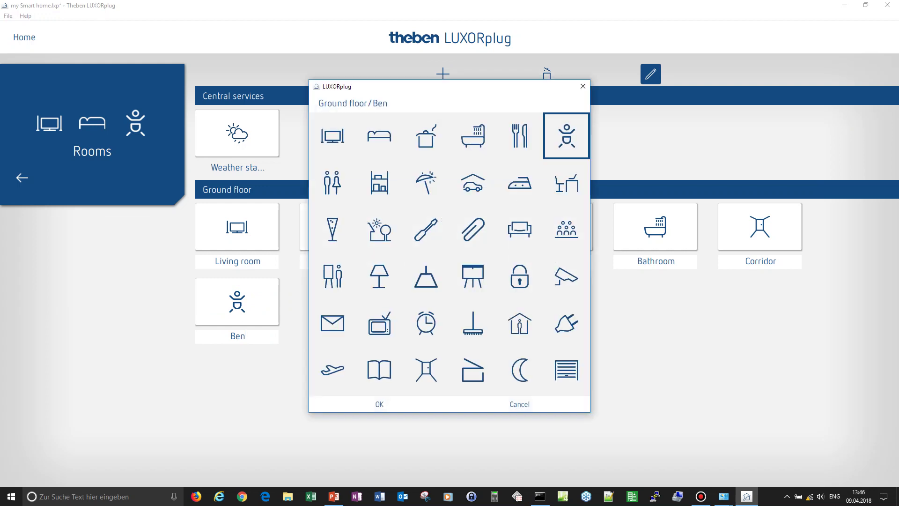
click(379, 370)
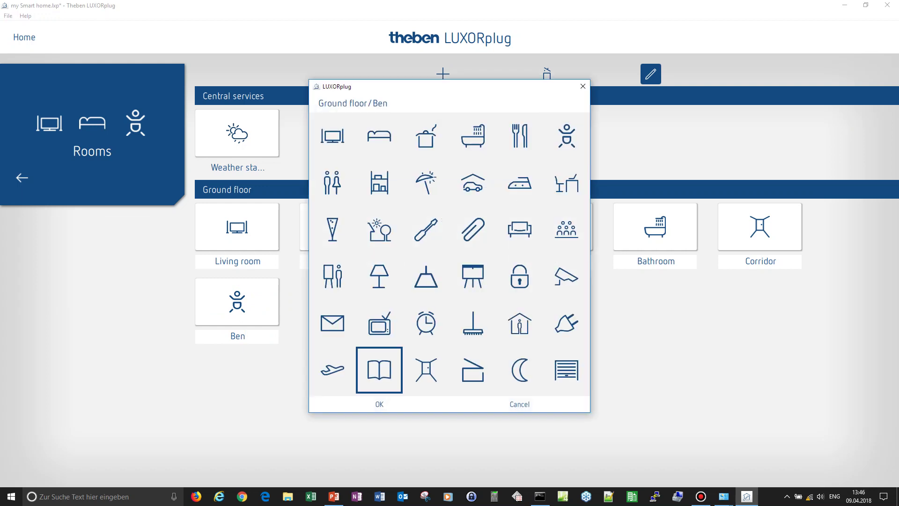
click(380, 404)
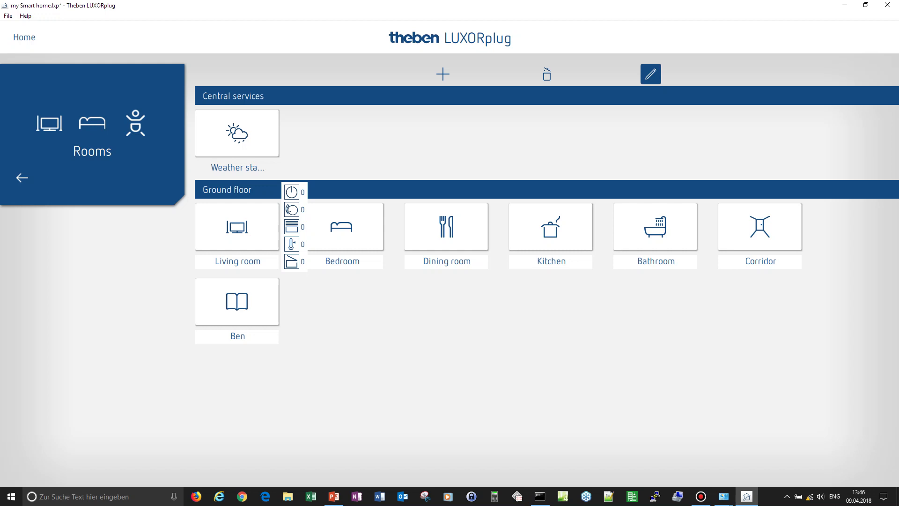
click(237, 226)
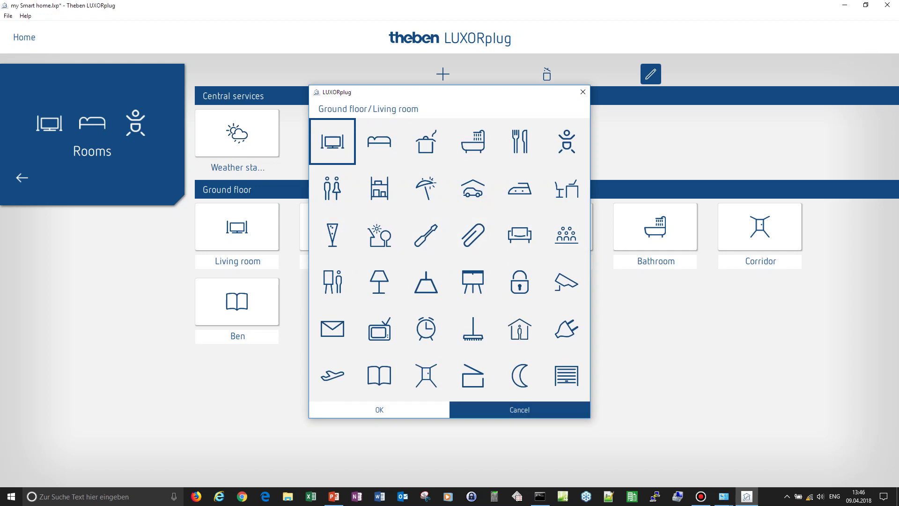
click(519, 410)
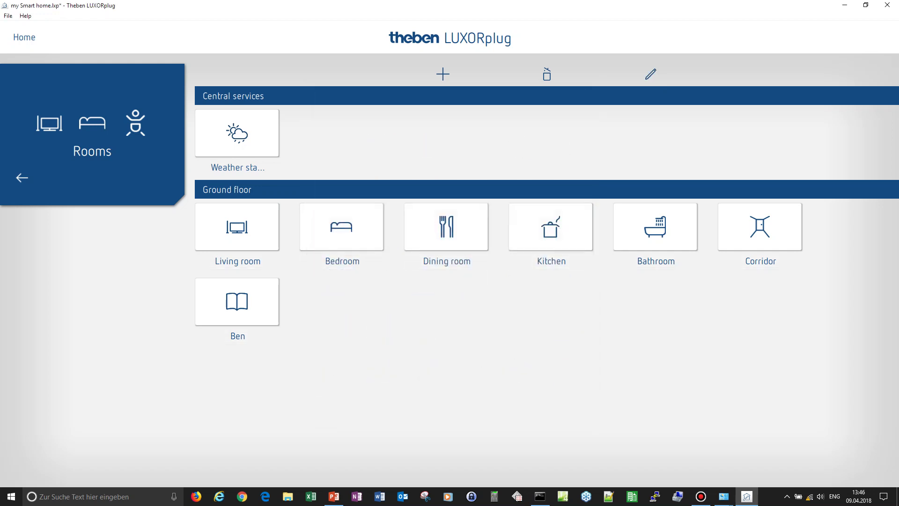
- Open the Living room and place a Switching function block on its drawing area
mouse_move(236, 227)
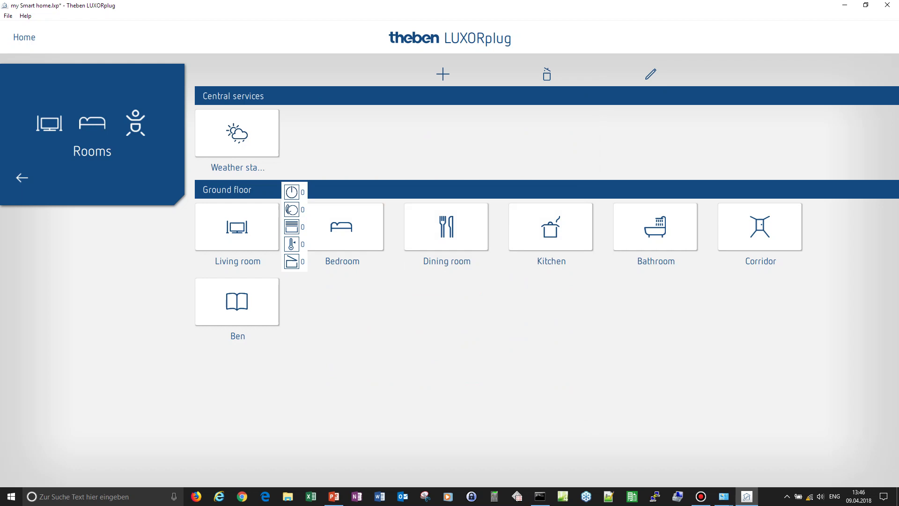
click(237, 226)
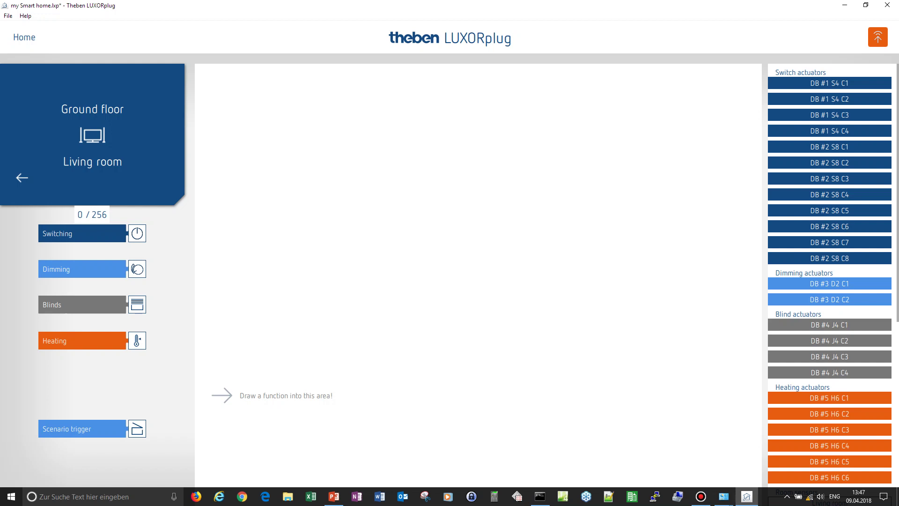
drag(81, 233, 265, 93)
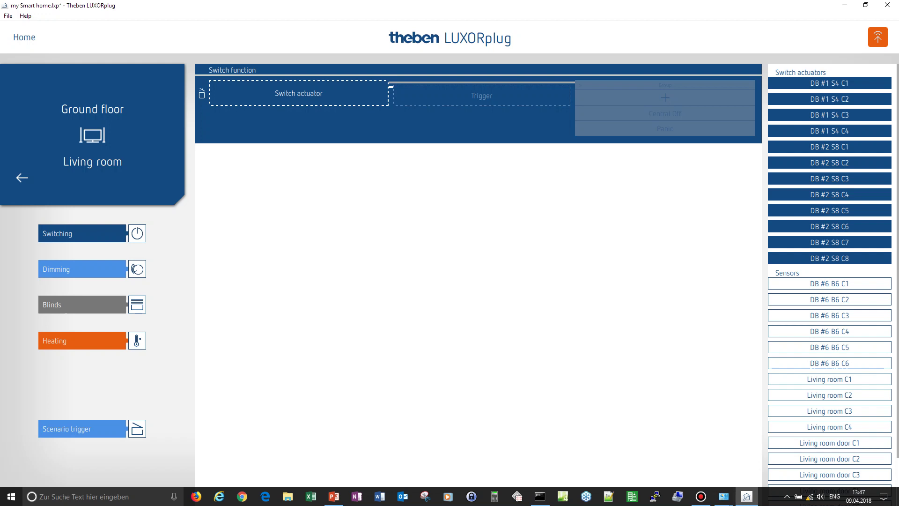
- Assign DB #1 S4 C1 to the switch function, name it 'wall lamp', keeping the Switching application
drag(829, 83, 351, 103)
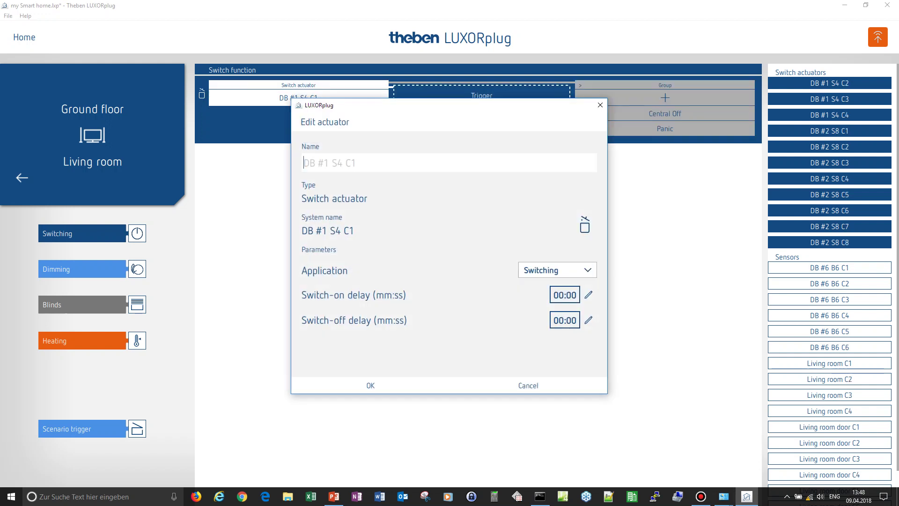
text(wall lamp)
click(557, 270)
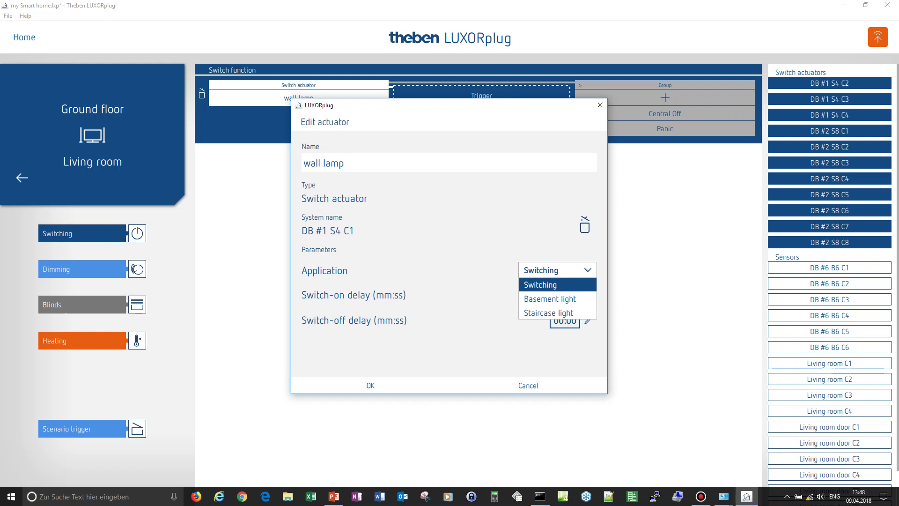
key(Escape)
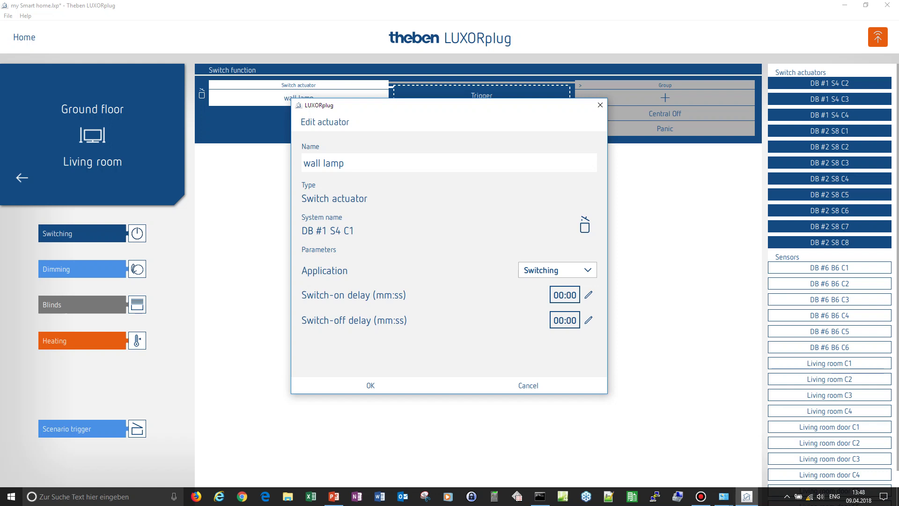
click(370, 384)
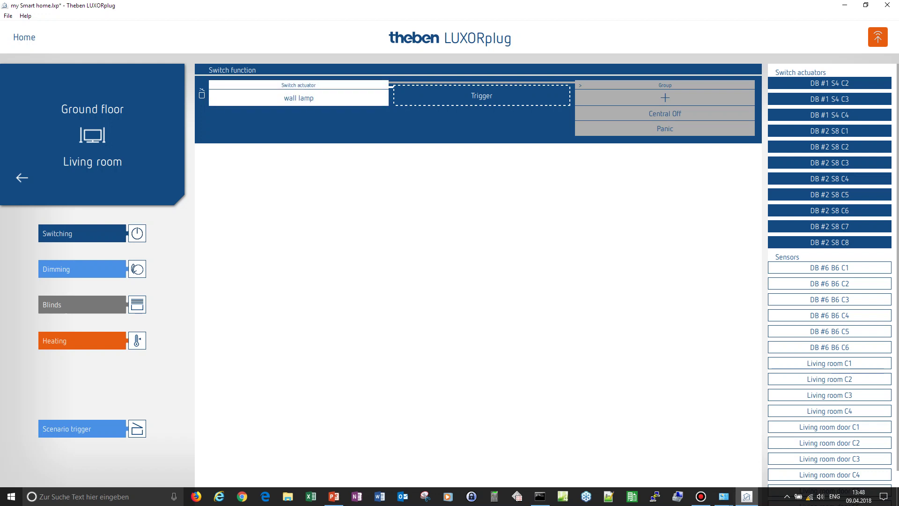
- Place Living room C1 in the wall lamp's Trigger slot and name it 'LR wall lamp'
scroll(829, 276, down, 1)
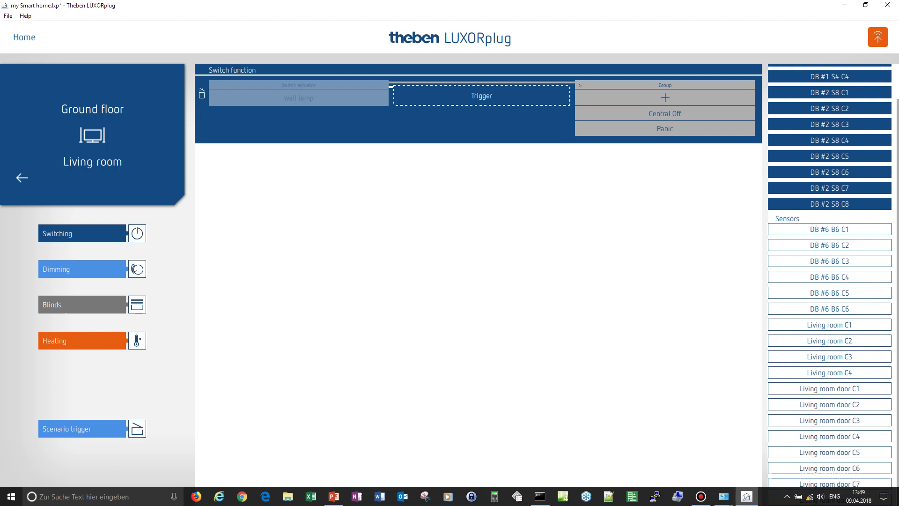
drag(829, 324, 481, 97)
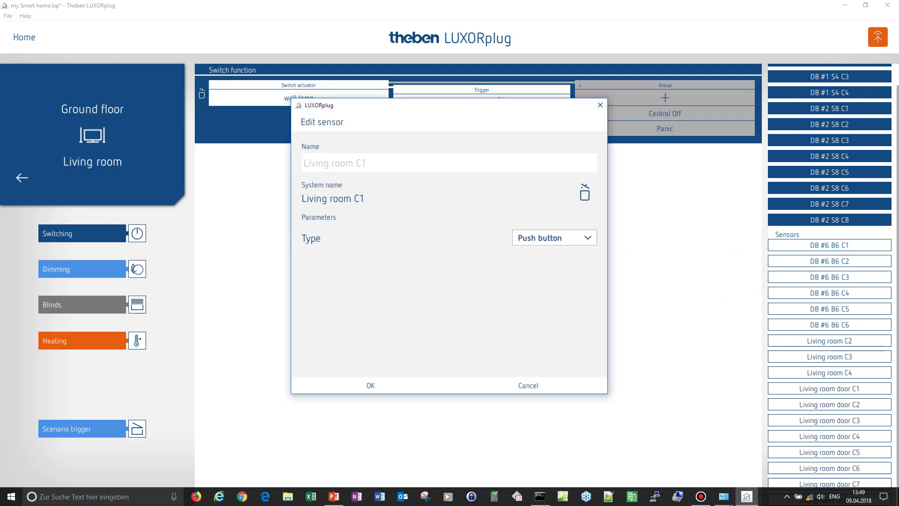
text(LR wall lamp)
key(Return)
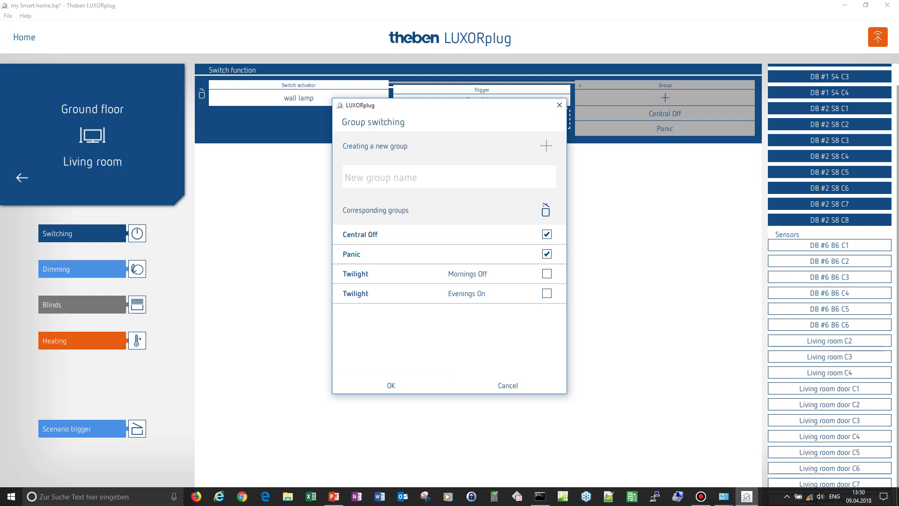
- Assign Living room C3 as the Central Off button and Living room C4 as the Panic button
key(Return)
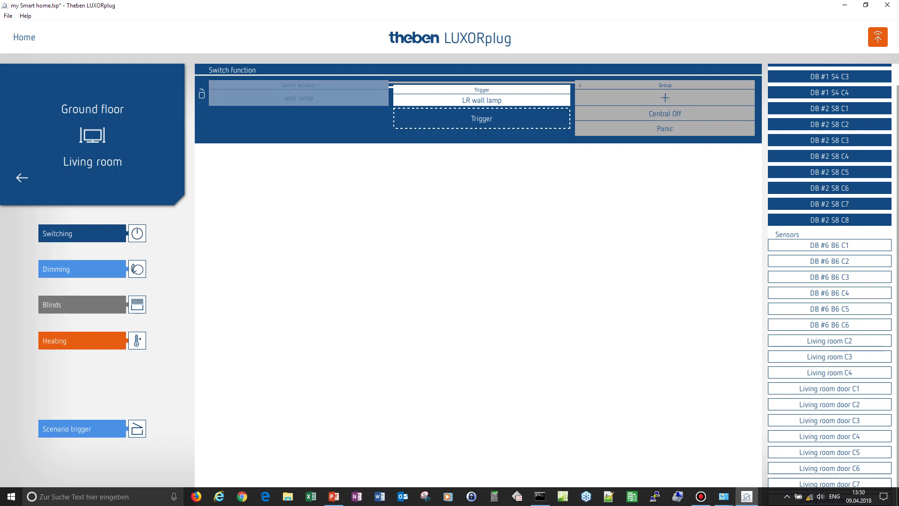
drag(829, 356, 687, 114)
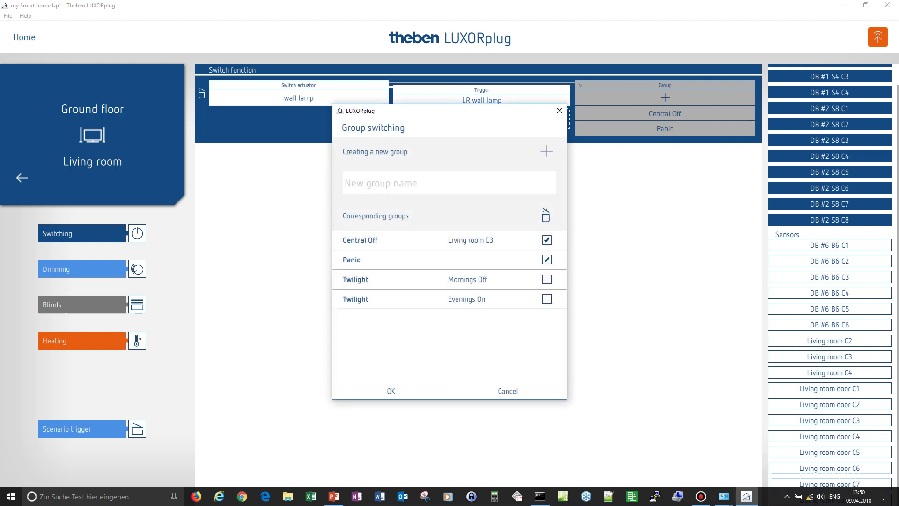
click(391, 391)
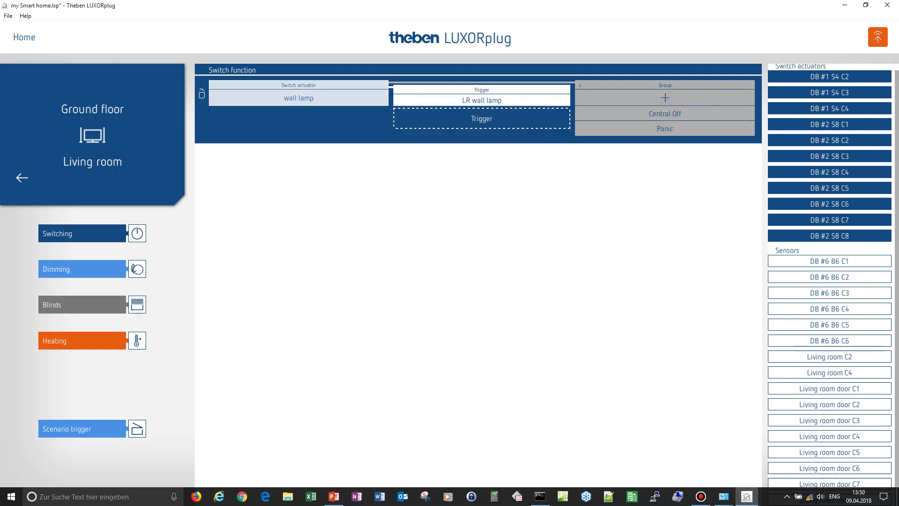
drag(829, 372, 665, 128)
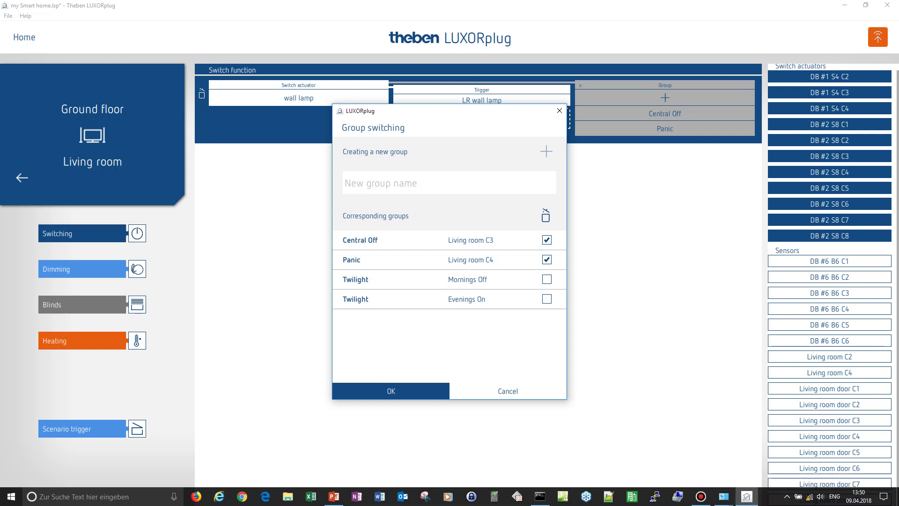
click(391, 391)
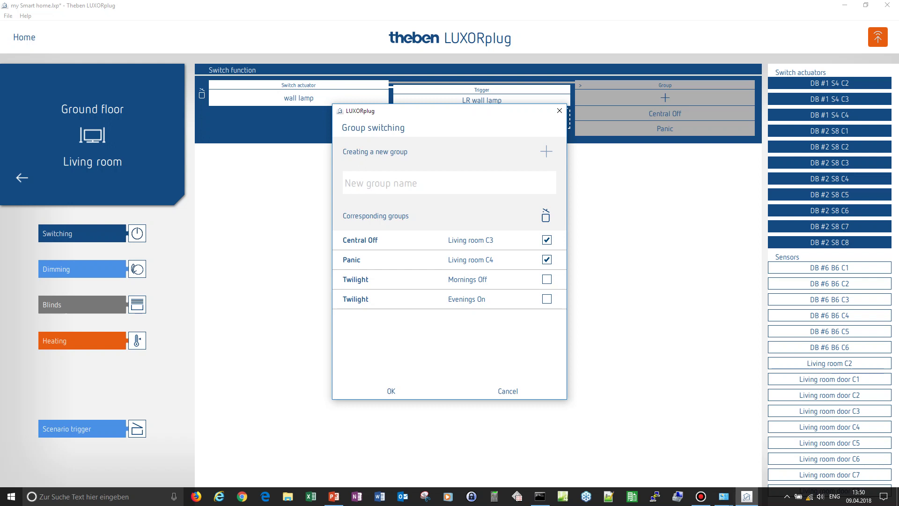
key(Return)
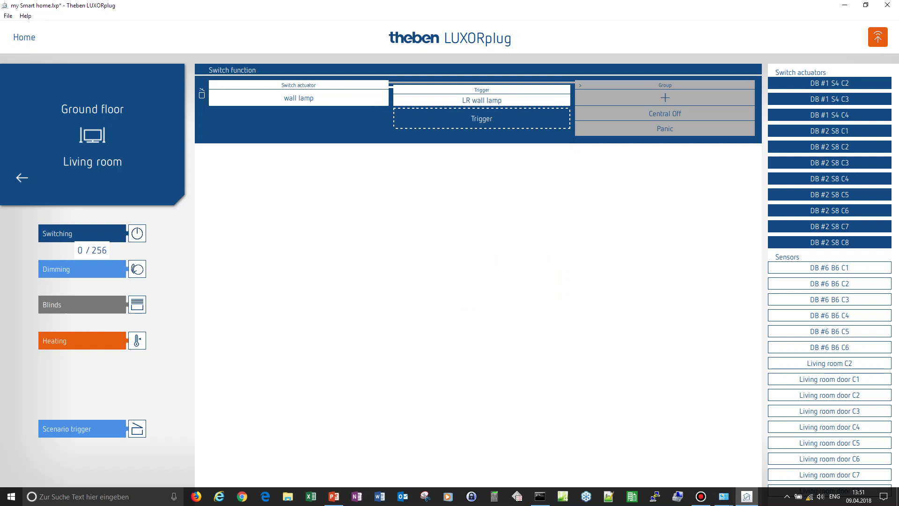
- Add a Living room dimming function and place DB #3 D2 C1 in its actuator slot
drag(82, 269, 284, 178)
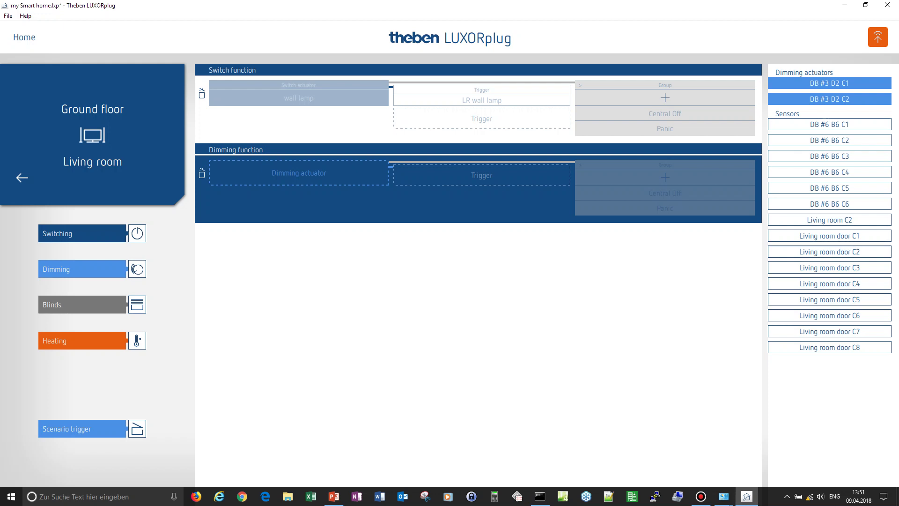
drag(829, 82, 320, 167)
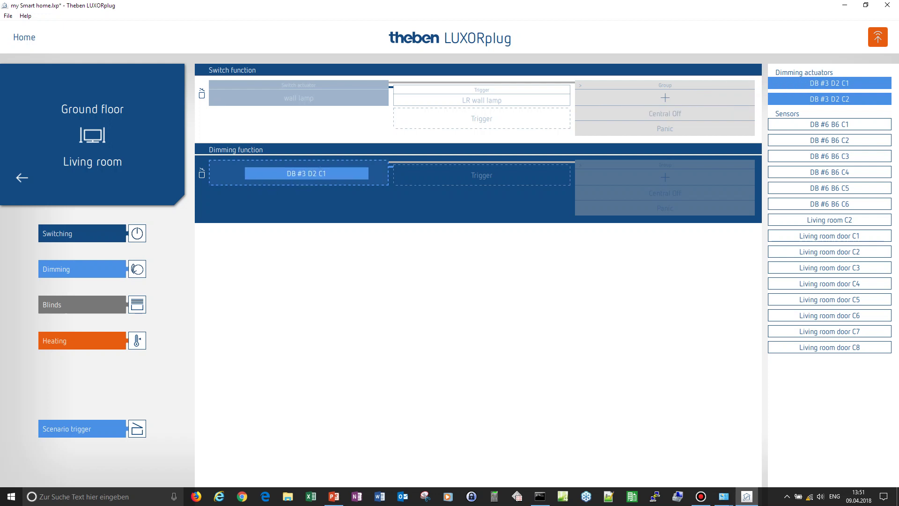
drag(320, 166, 320, 169)
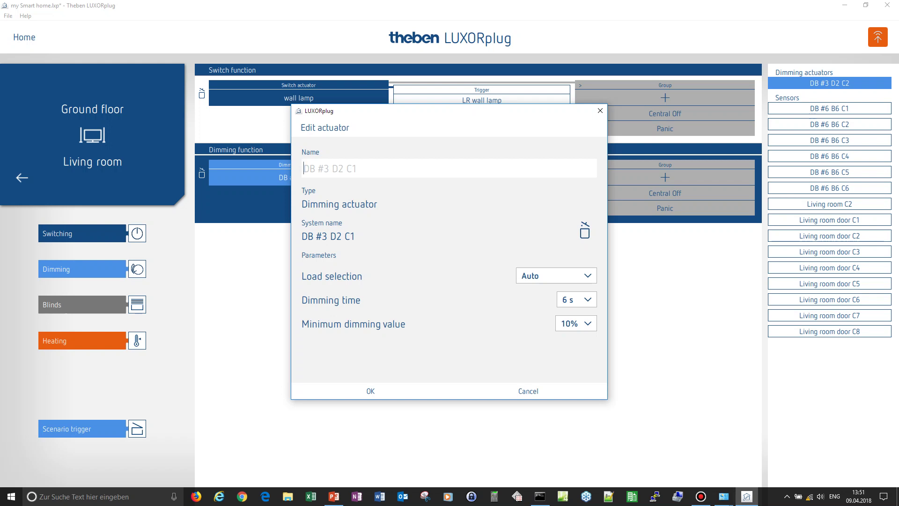
- Save the dimming actuator as 'TV lamp' with RC load, 4 s dimming time and 5% minimum
text(TV lamp)
key(Tab)
key(alt+Down)
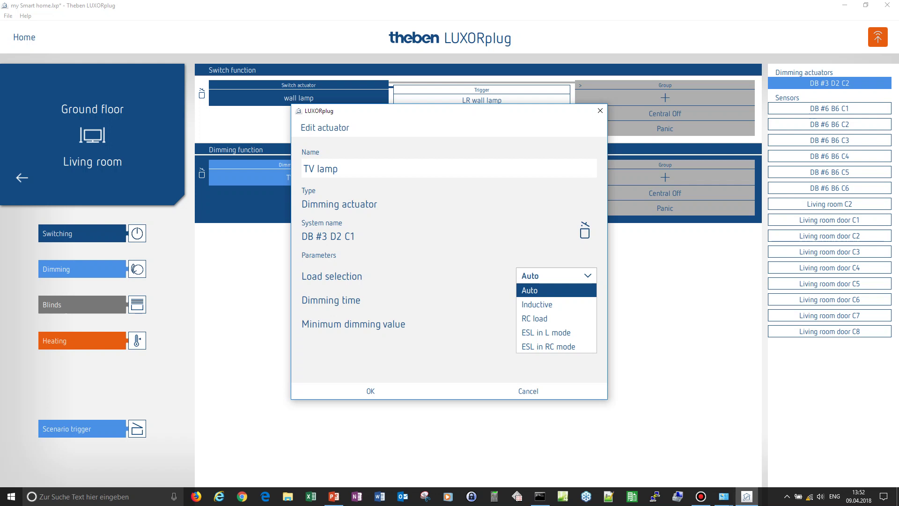
click(534, 318)
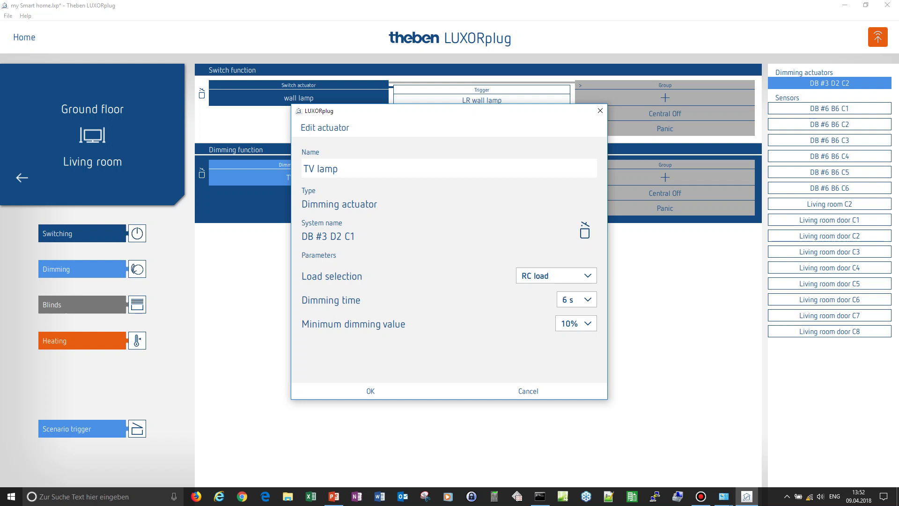
click(577, 299)
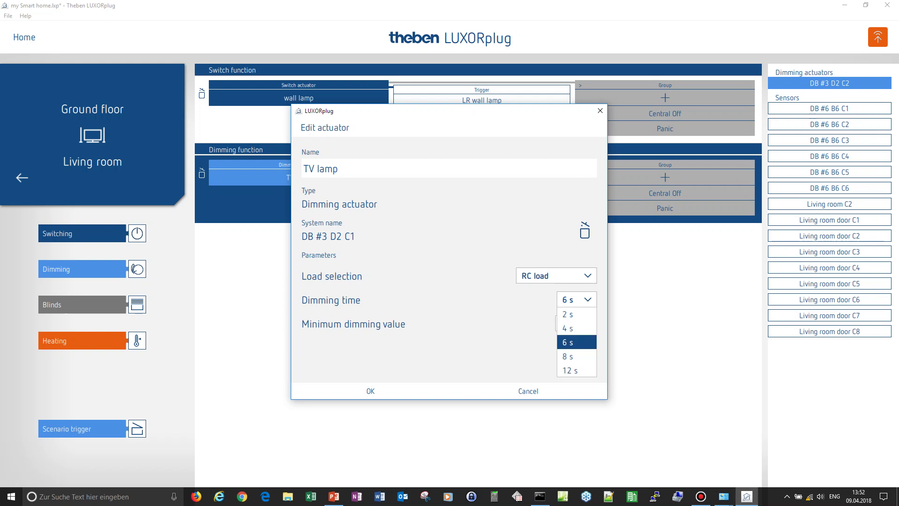
click(568, 328)
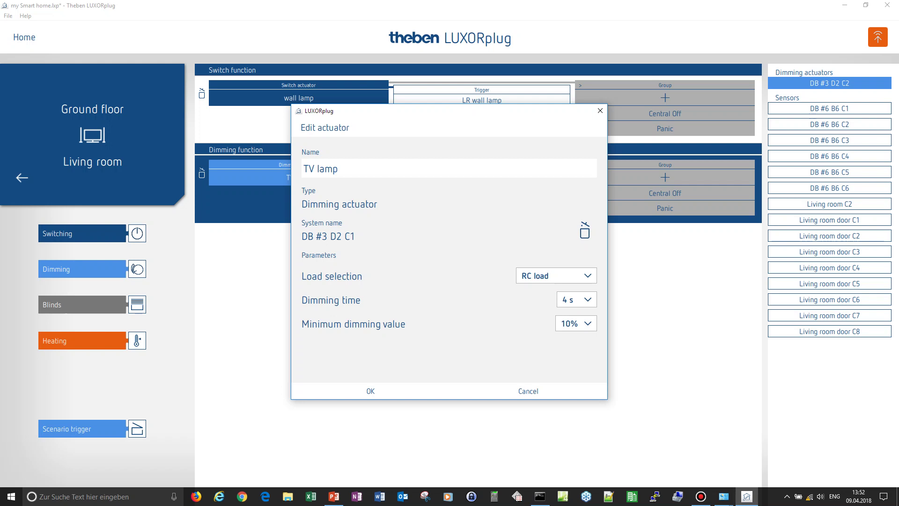
click(575, 323)
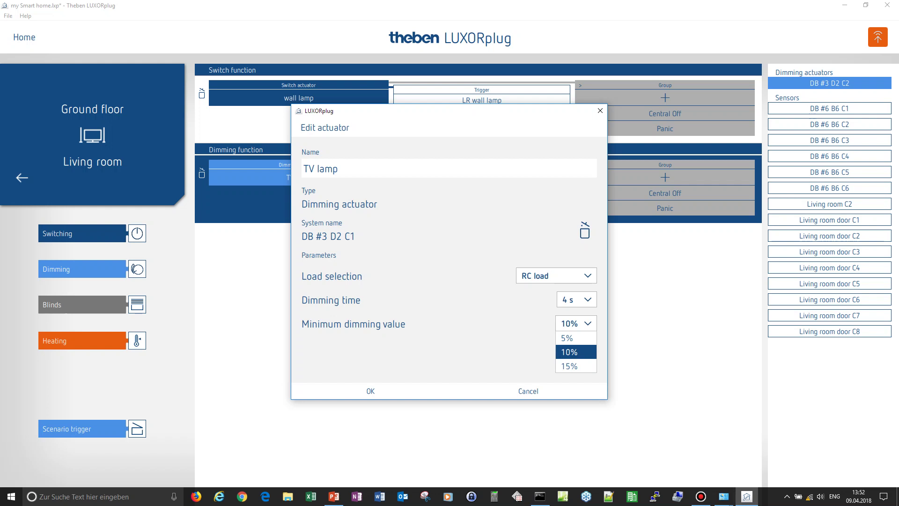
click(566, 338)
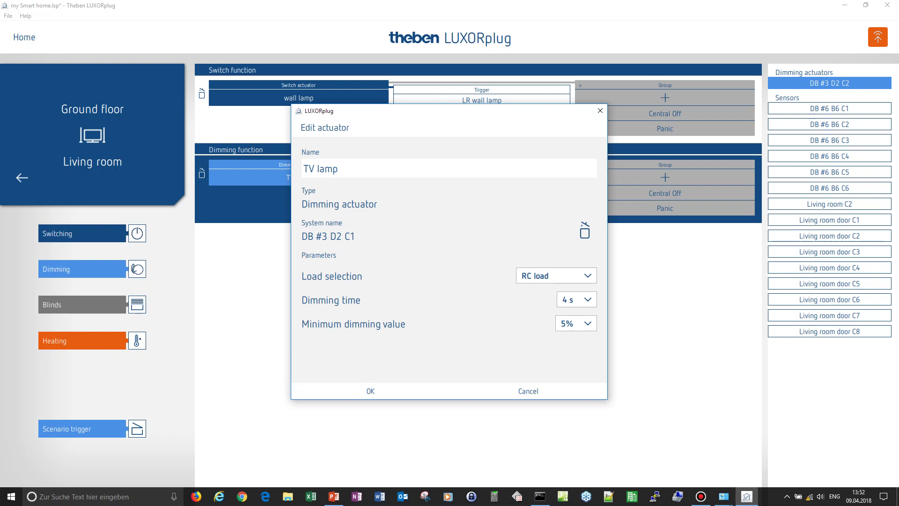
click(370, 391)
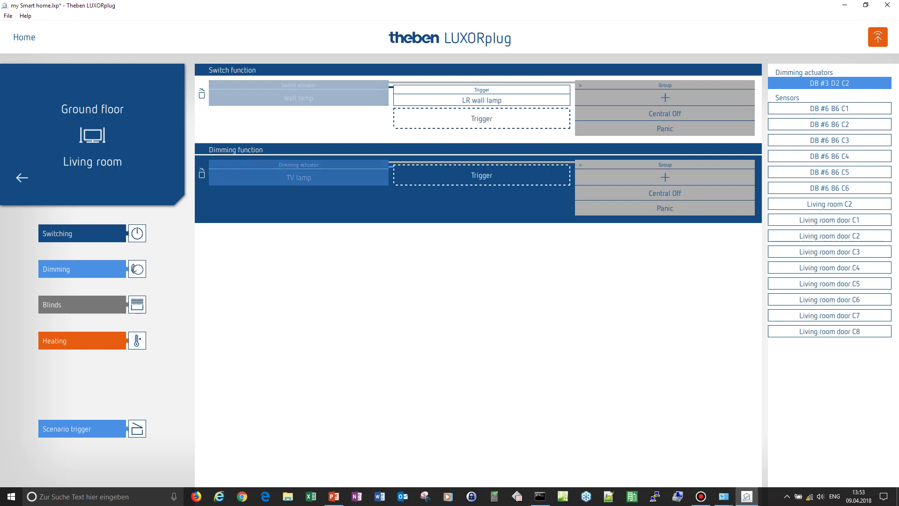
- Assign Living room C2 as the dimming trigger 'button TV lamp', accepting its Central Off and Panic groups
drag(829, 204, 481, 175)
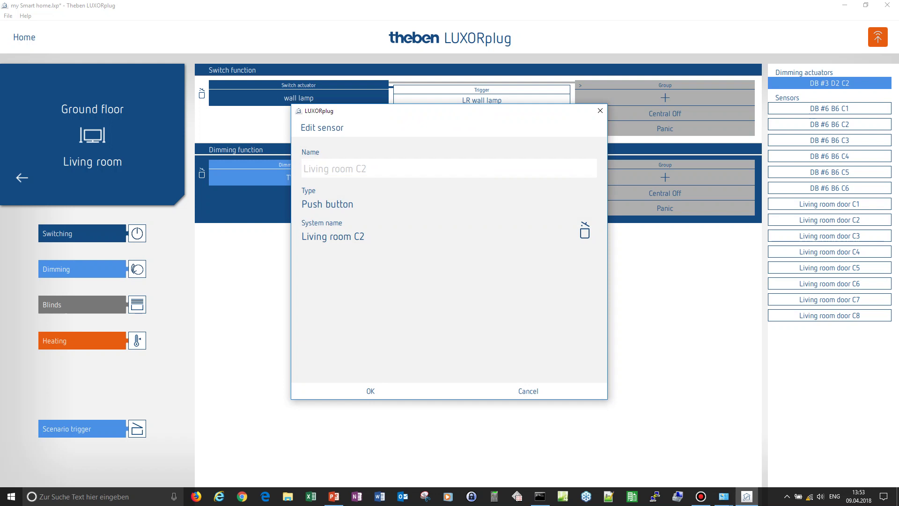
text(button TV lamp)
key(Return)
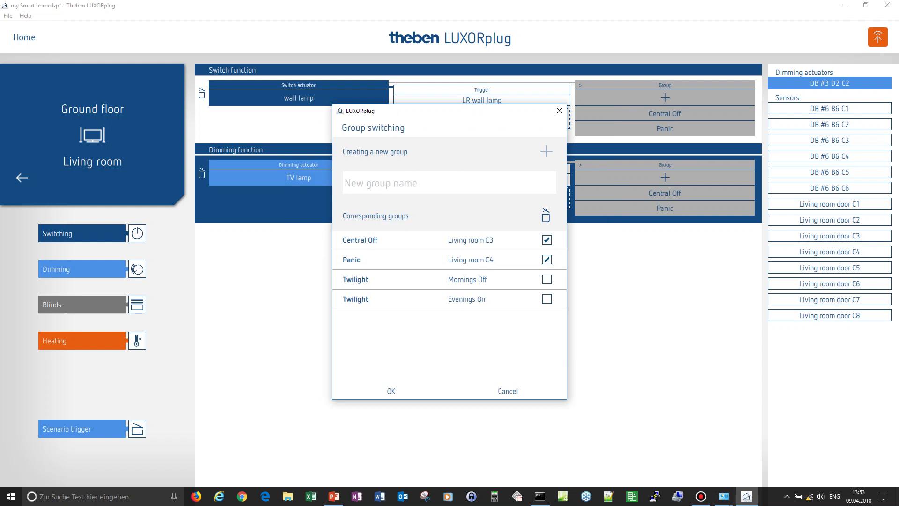
key(Return)
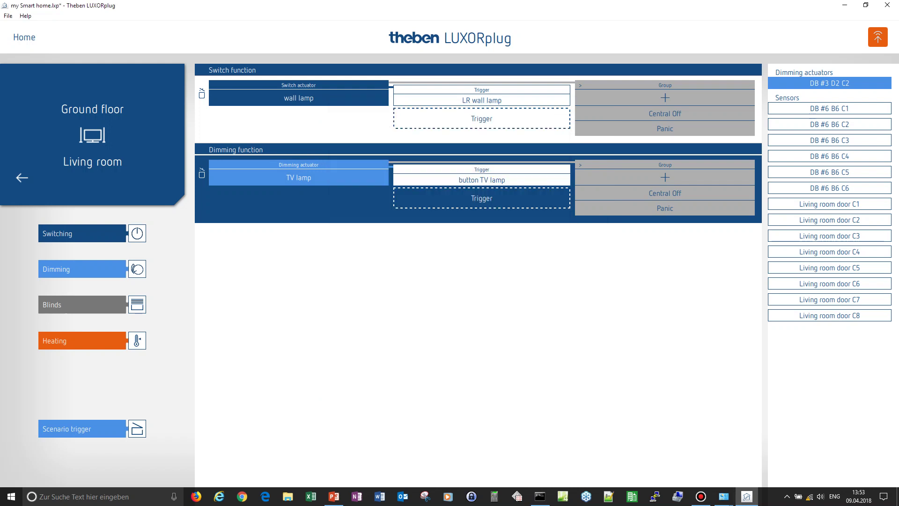
- Add a Living room blinds function with DB #4 J4 C1 as its blinds actuator
drag(82, 304, 286, 255)
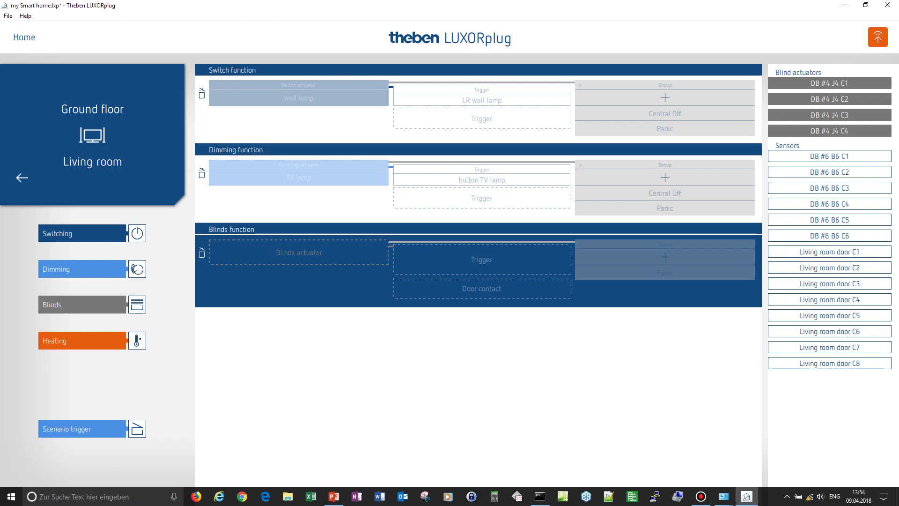
drag(829, 83, 302, 253)
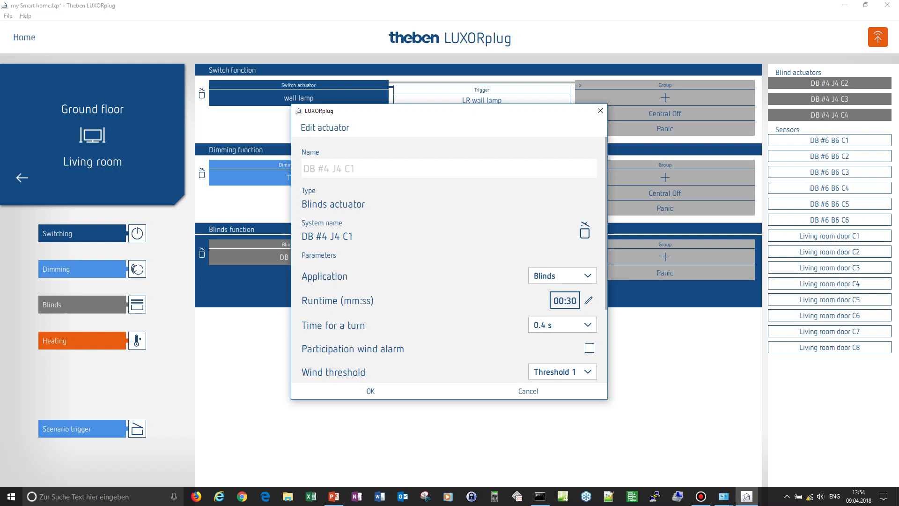
- Name the blinds actuator 'blinds' and shorten its runtime from 00:30 to 00:20
text(blinds)
click(565, 300)
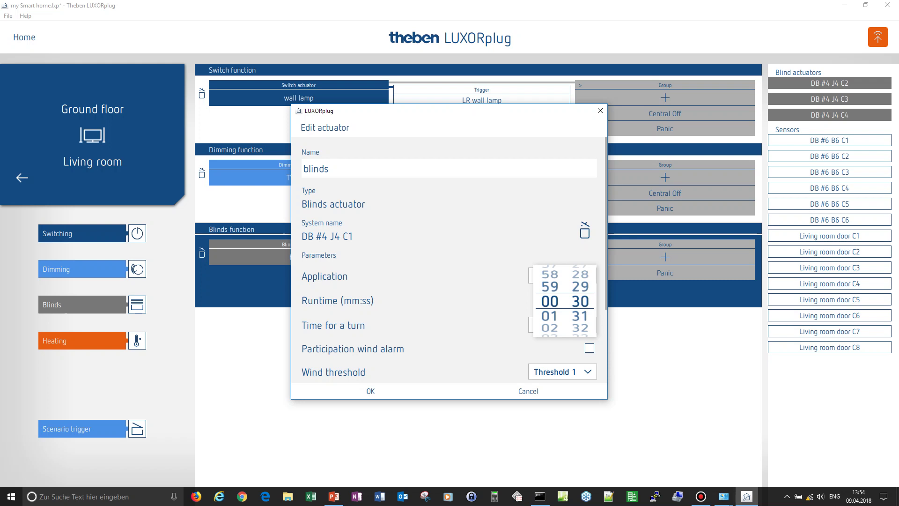
scroll(580, 300, up, 10)
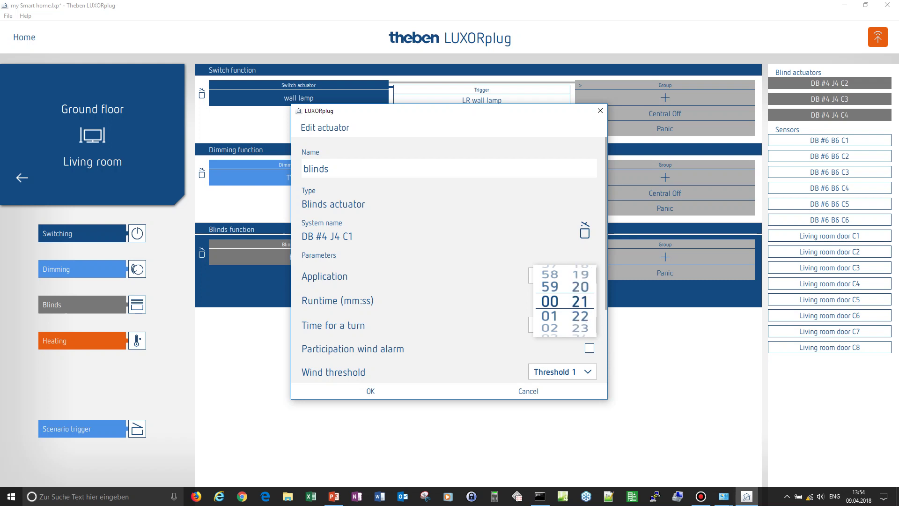
key(Return)
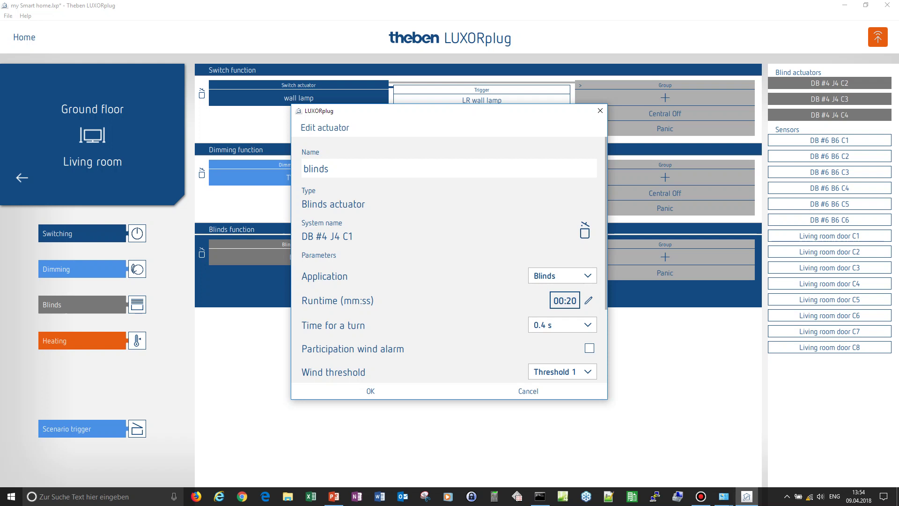
scroll(450, 260, down, 1)
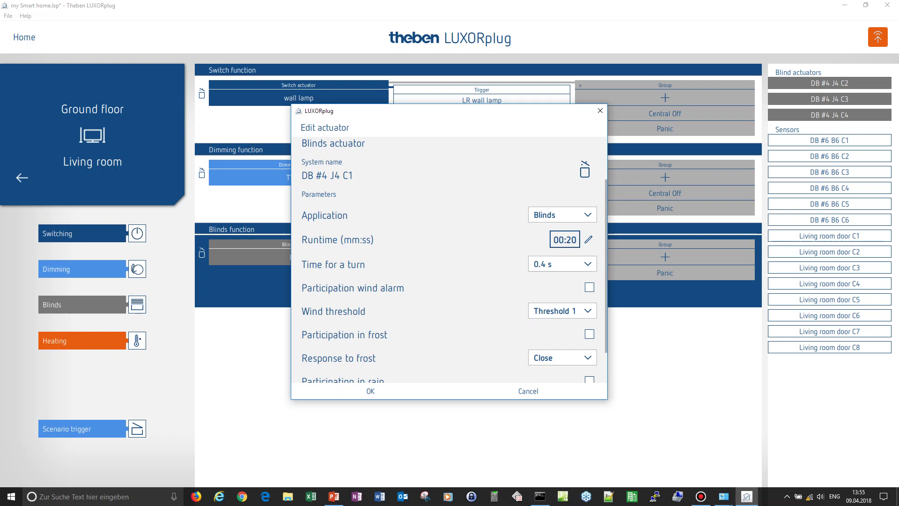
- Keep the wind alarm at Threshold 1, set Response to frost to Open, and save the actuator
click(561, 310)
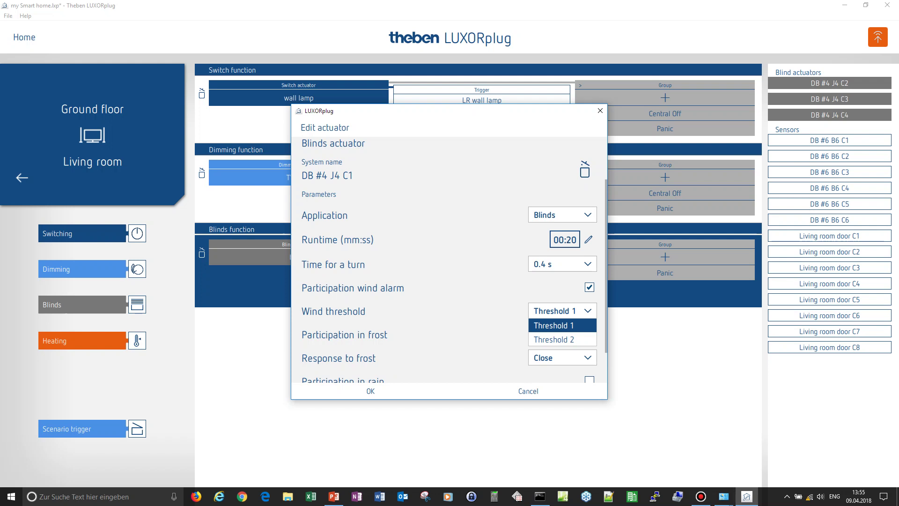
key(Escape)
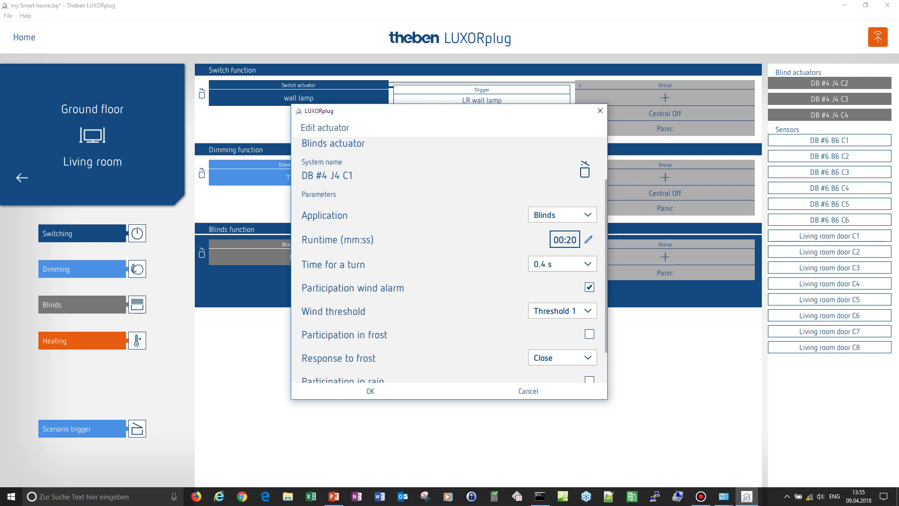
click(562, 310)
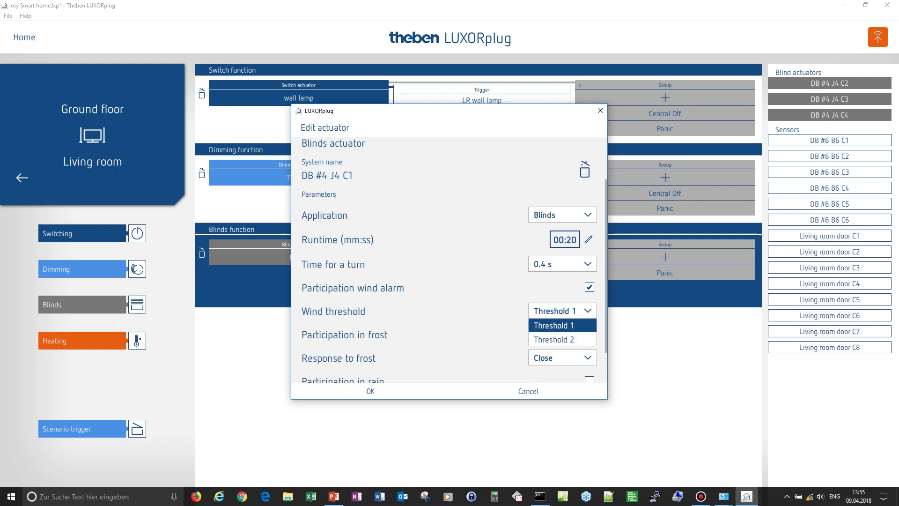
key(Escape)
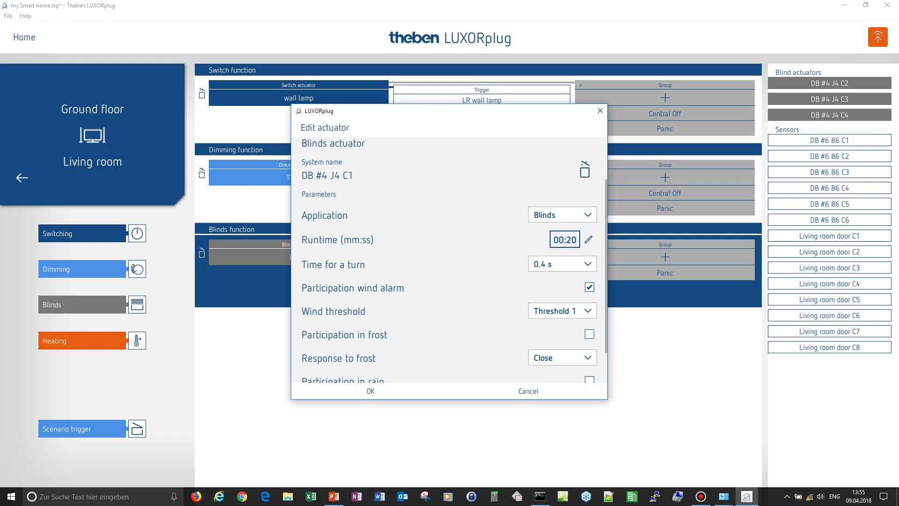
scroll(449, 259, down, 2)
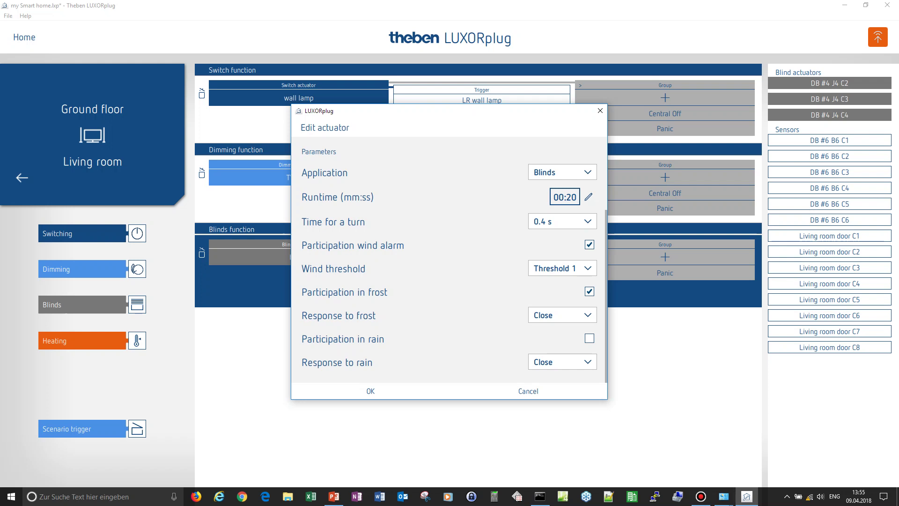
click(562, 315)
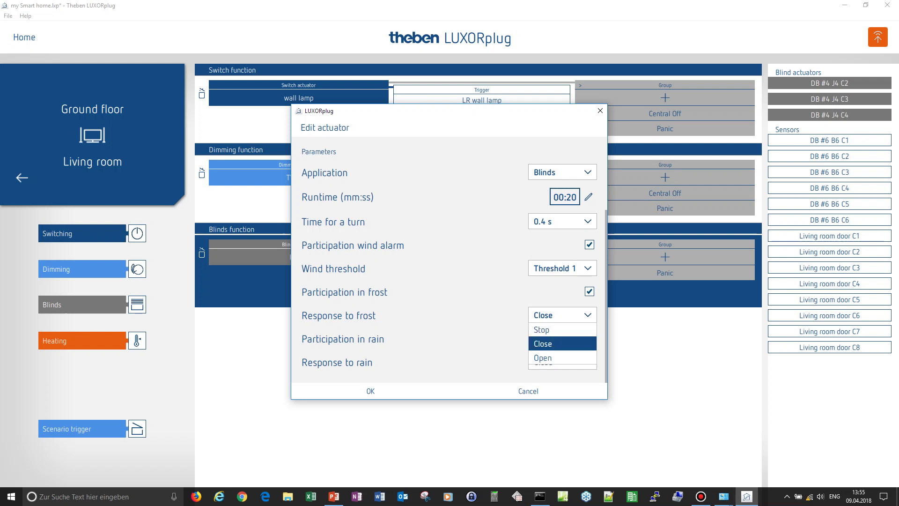
click(542, 357)
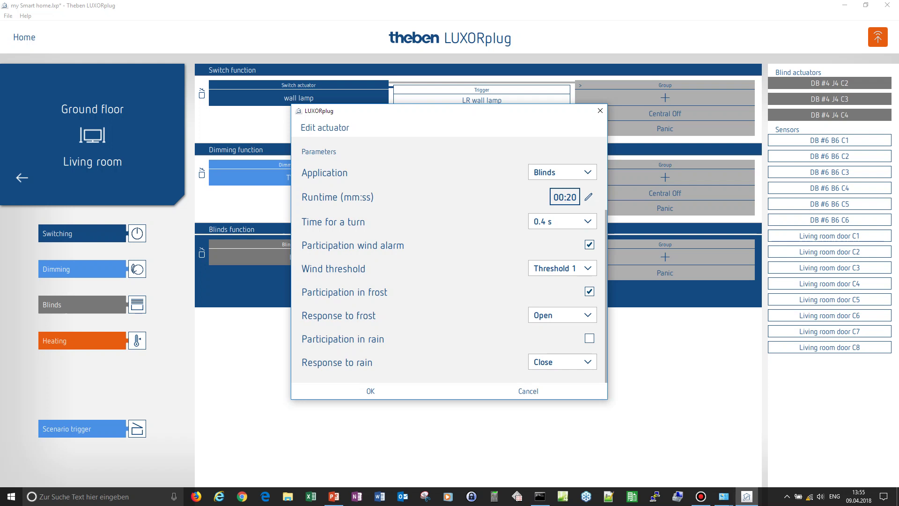
click(371, 390)
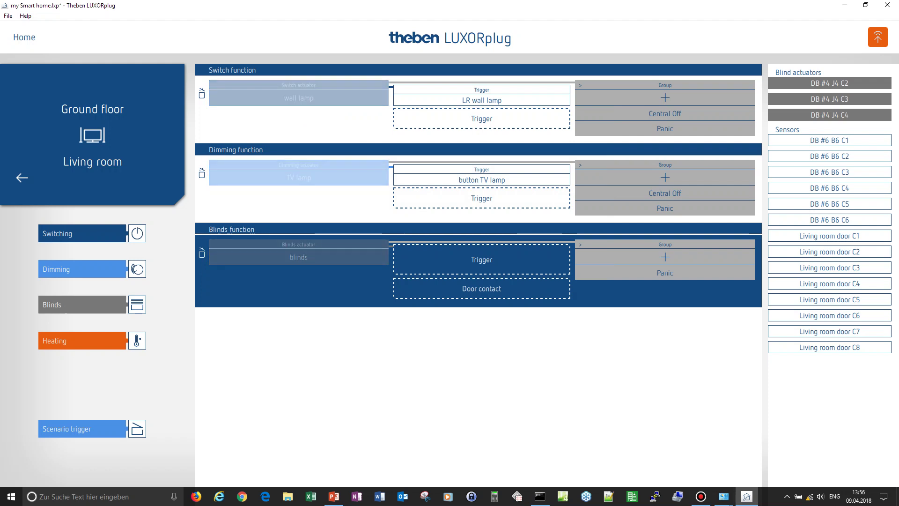
- Add Living room door C1 and C2 as blinds triggers named 'Blind up' and 'Blind down'
drag(829, 236, 488, 258)
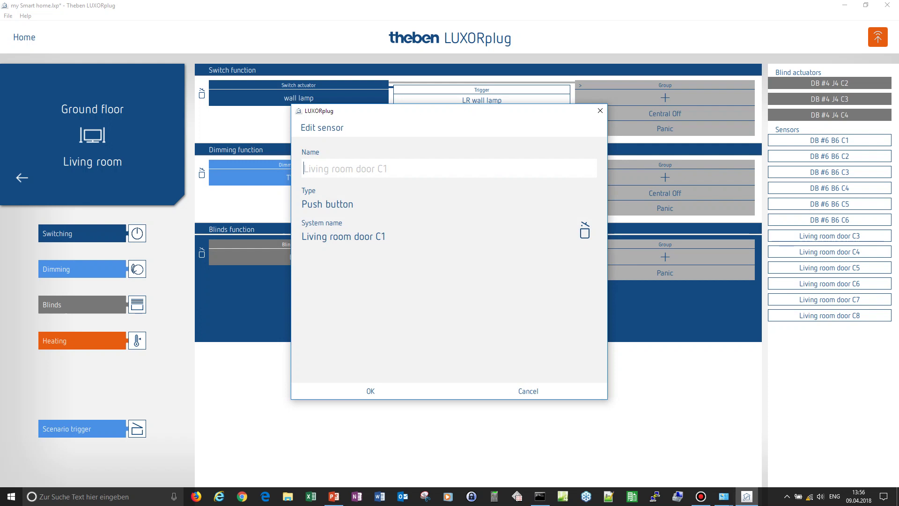
text(Bilnd)
key(BackSpace)
key(BackSpace)
key(BackSpace)
key(BackSpace)
text(lind up)
key(Return)
text(Blind down)
key(Return)
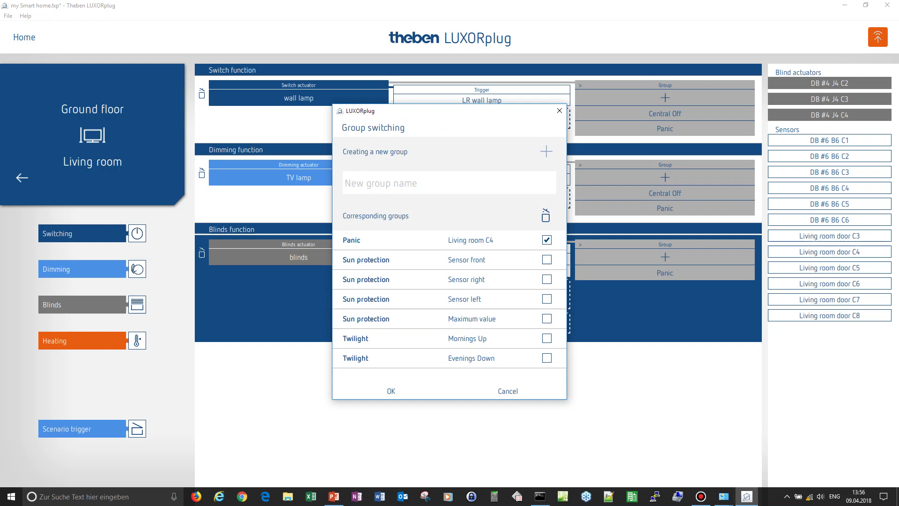
- Untick the Living room C4 Panic group, tick Twilight Evenings Down, and confirm the group switching
click(546, 240)
click(546, 358)
click(391, 391)
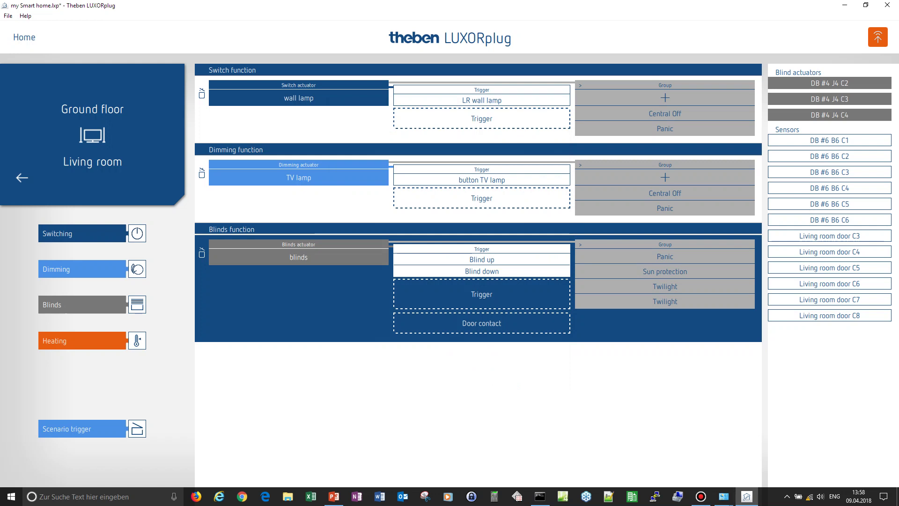
- Add a Living room heating function with actuator DB #5 H6 C1 named Heating LR, Heating/Radiator
drag(70, 340, 266, 371)
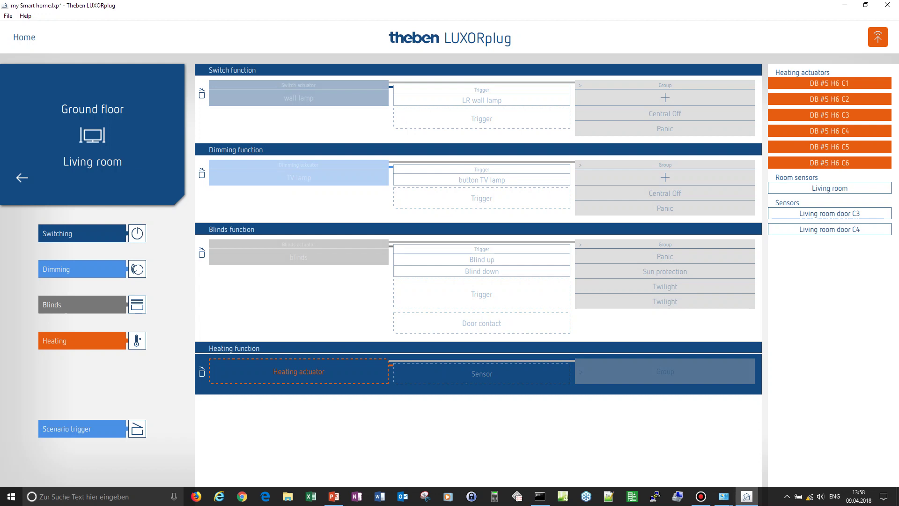
drag(829, 82, 297, 377)
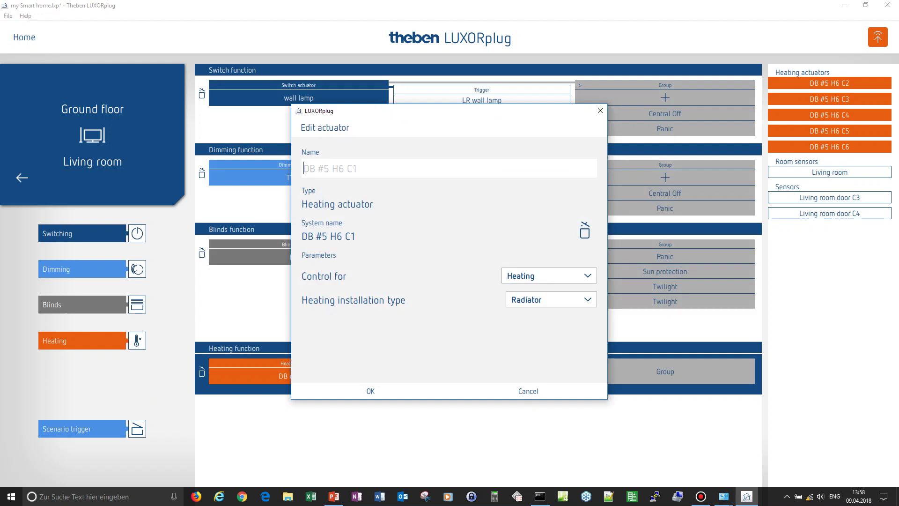
text(Heating LR)
click(548, 275)
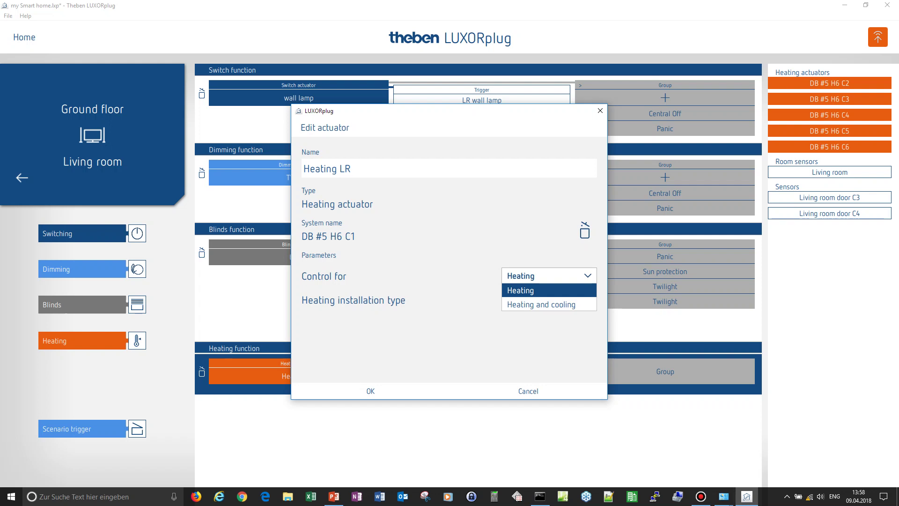
key(Return)
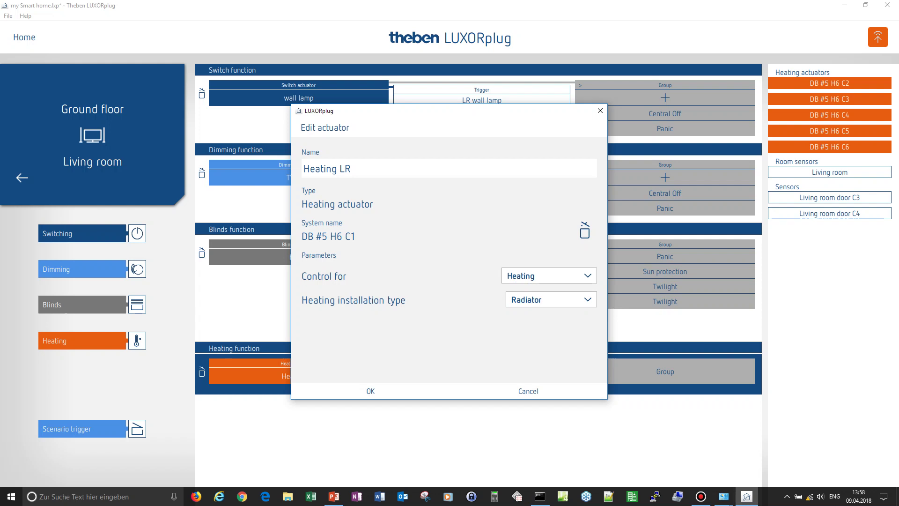
key(Tab)
key(alt+Down)
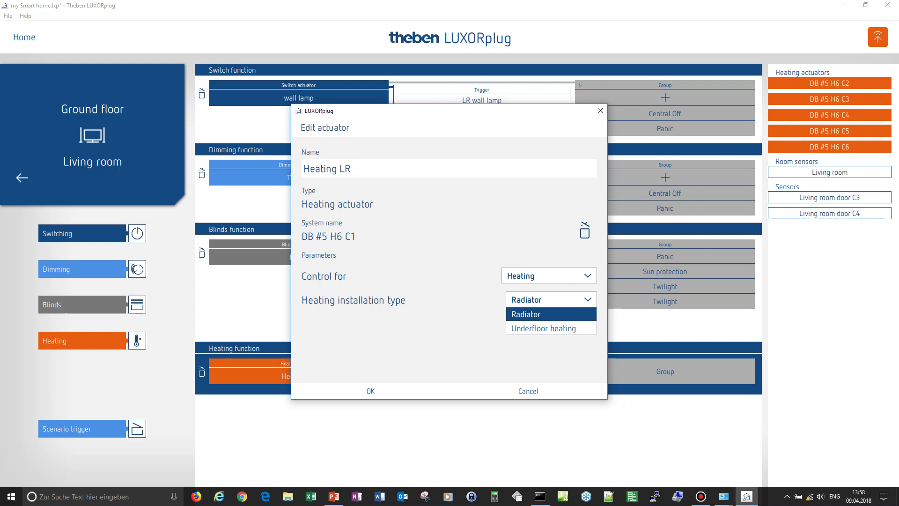
key(Return)
key(Return)
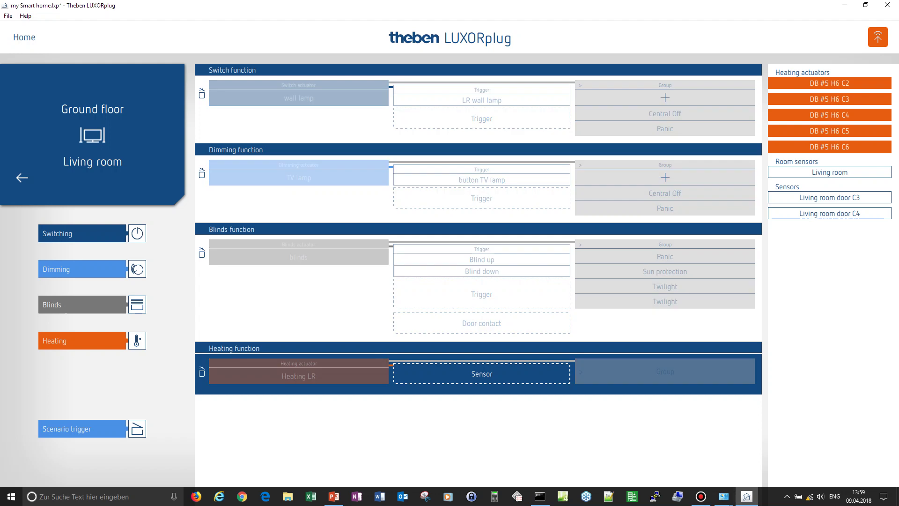
- Assign the Living room sensor to the heating as Heating RTR, setpoints Min 15 °C, Max 27 °C
mouse_move(481, 373)
mouse_down()
mouse_move(521, 381)
mouse_move(482, 378)
mouse_up()
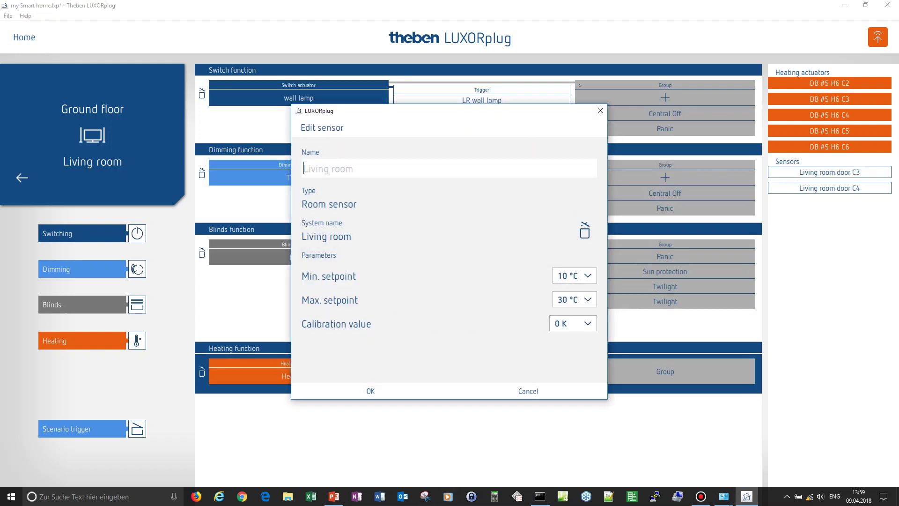
text(Heating rtR)
key(BackSpace)
key(BackSpace)
key(BackSpace)
text(RTR)
click(574, 275)
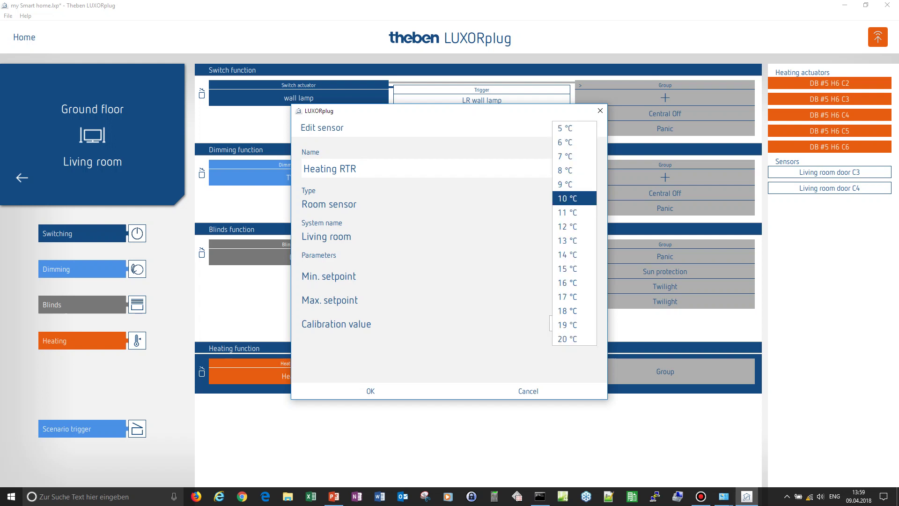
click(568, 339)
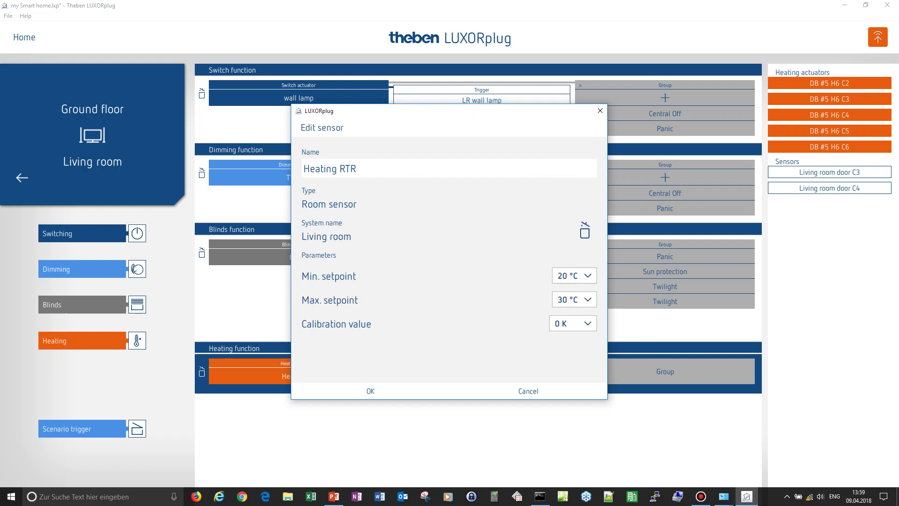
click(574, 299)
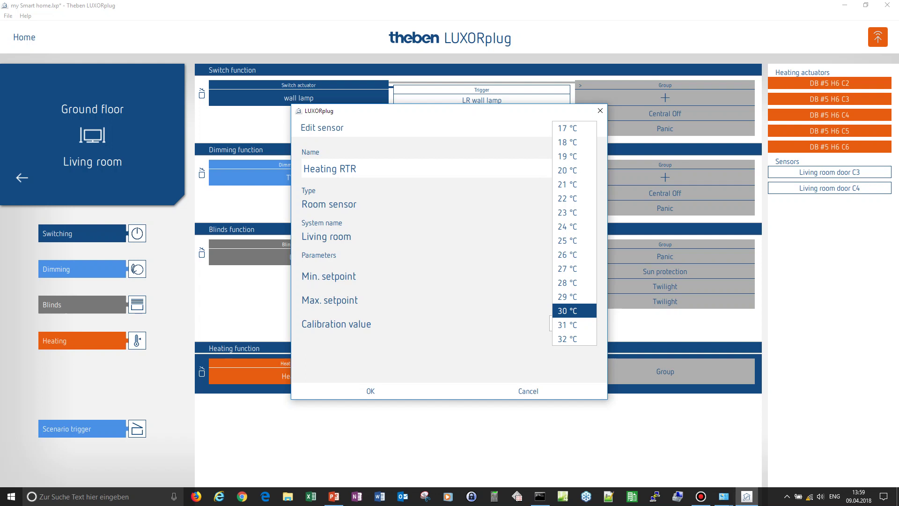
click(567, 268)
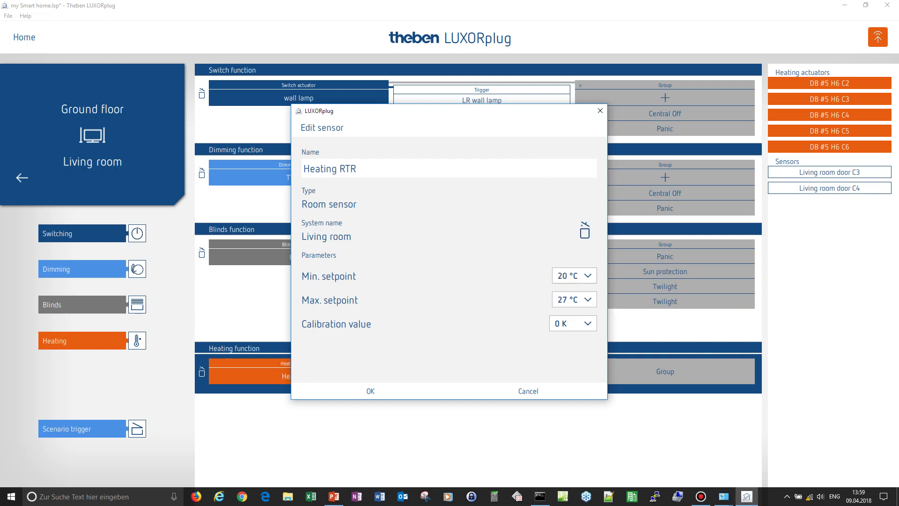
click(574, 275)
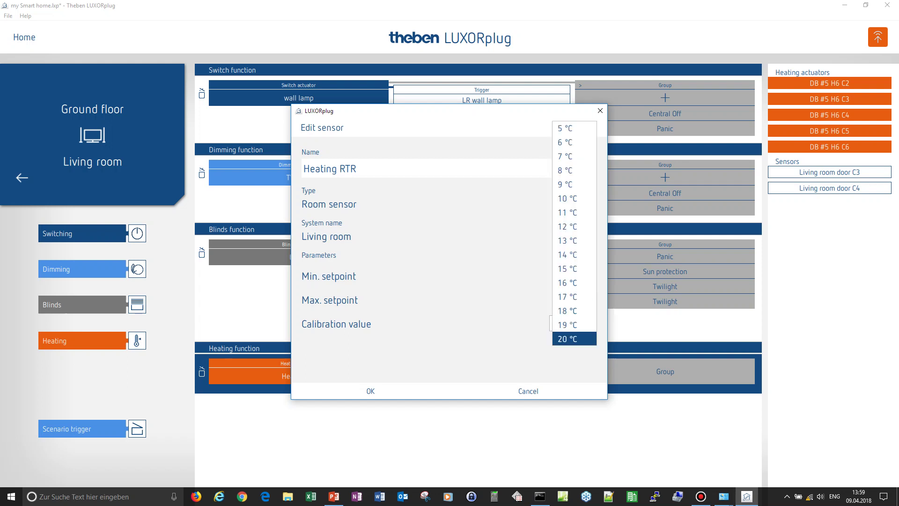
click(567, 269)
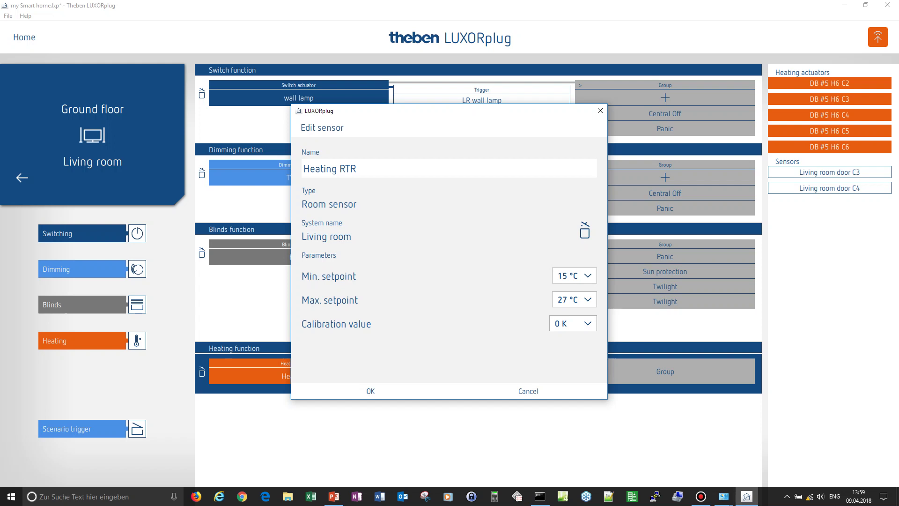
click(370, 391)
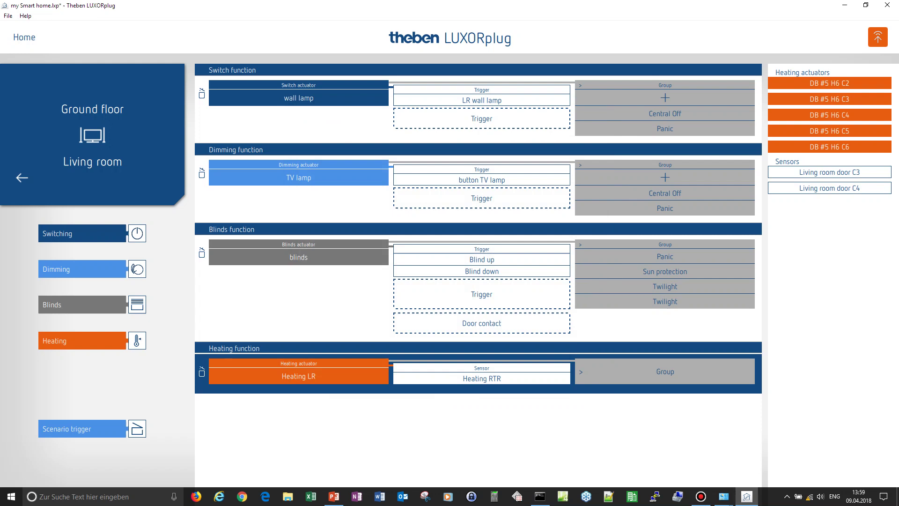
- Add a Living room scenario trigger and name it 'TV scenario'
drag(91, 427, 276, 428)
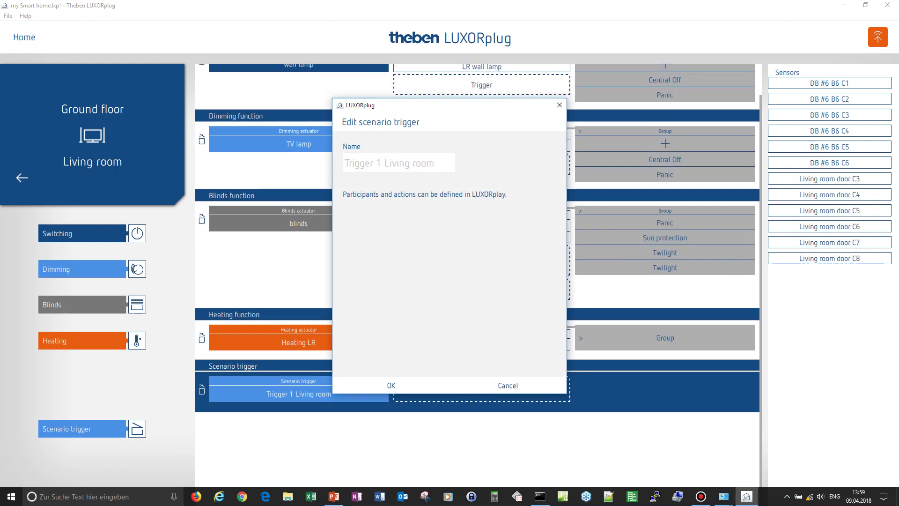
text(T)
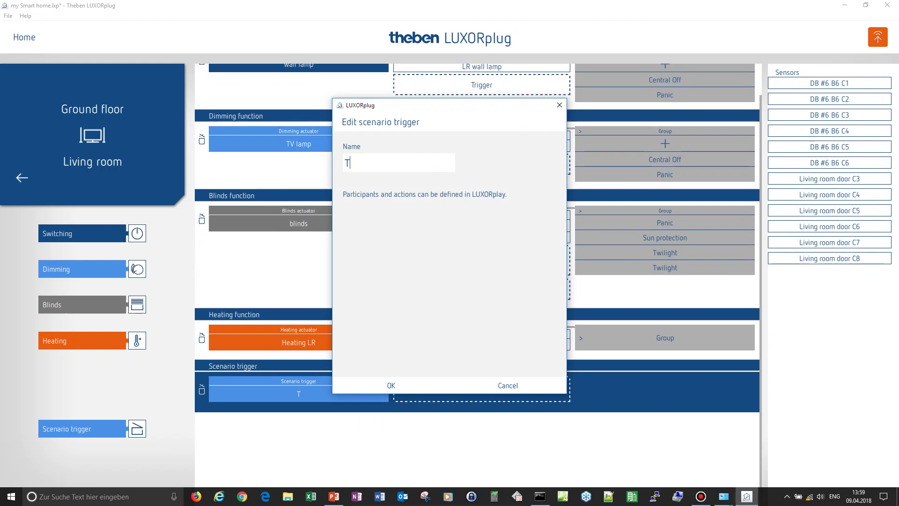
text(V scenario)
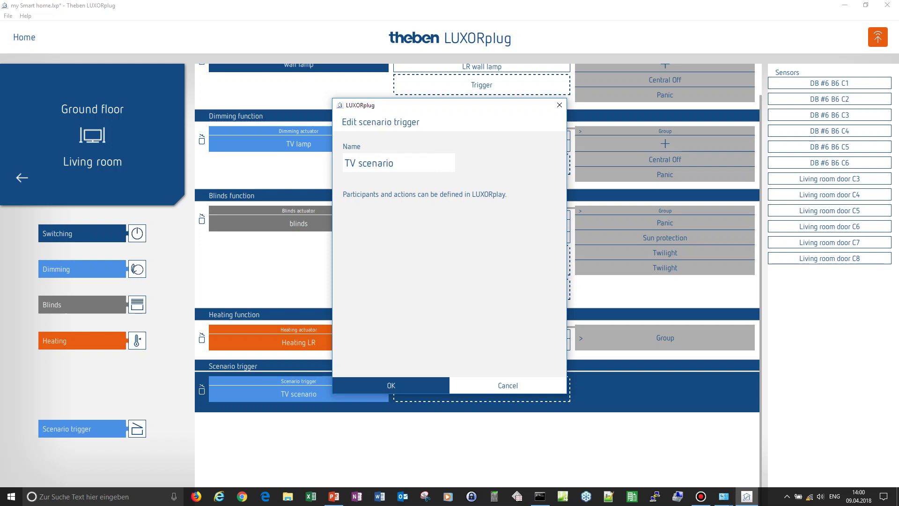
click(391, 384)
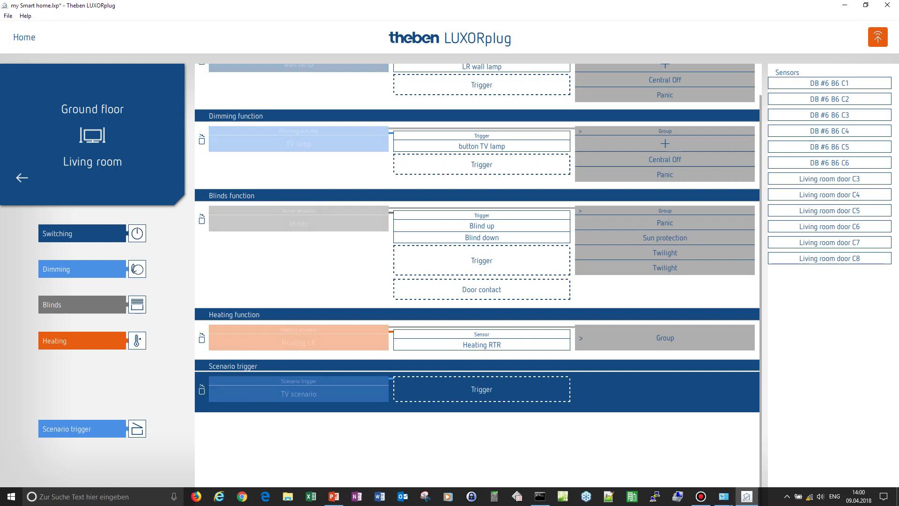
- Set Living room door C3 as the TV scenario's trigger and go back to the rooms overview
drag(829, 178, 482, 389)
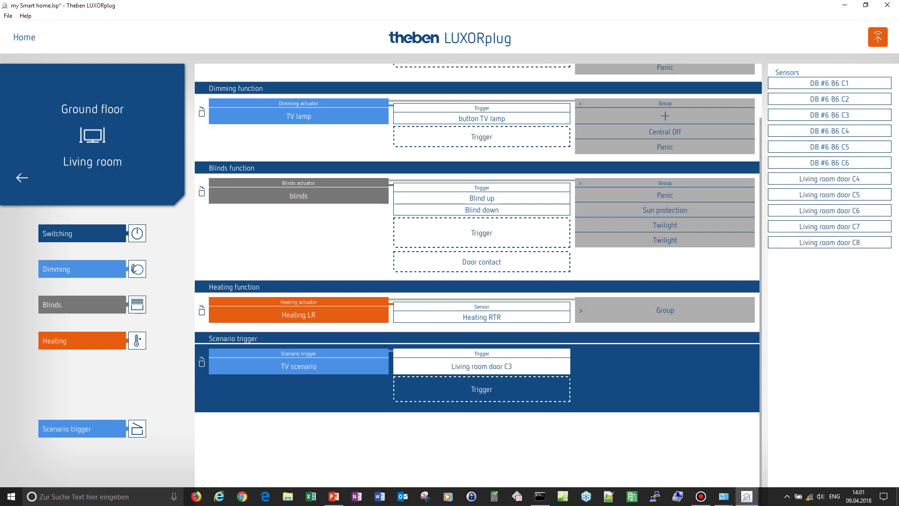
click(22, 178)
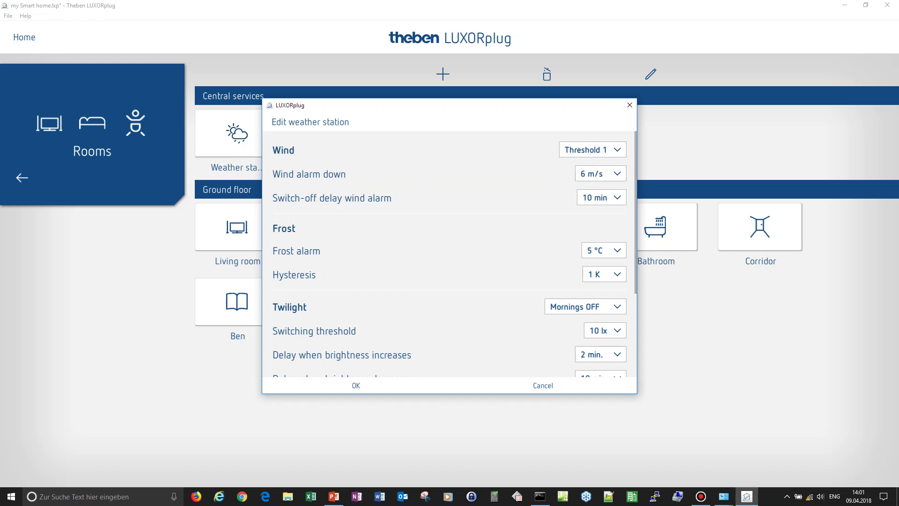
- Set the weather station wind alarm to Threshold 2, 12 m/s, with a 20 min switch-off delay
click(592, 149)
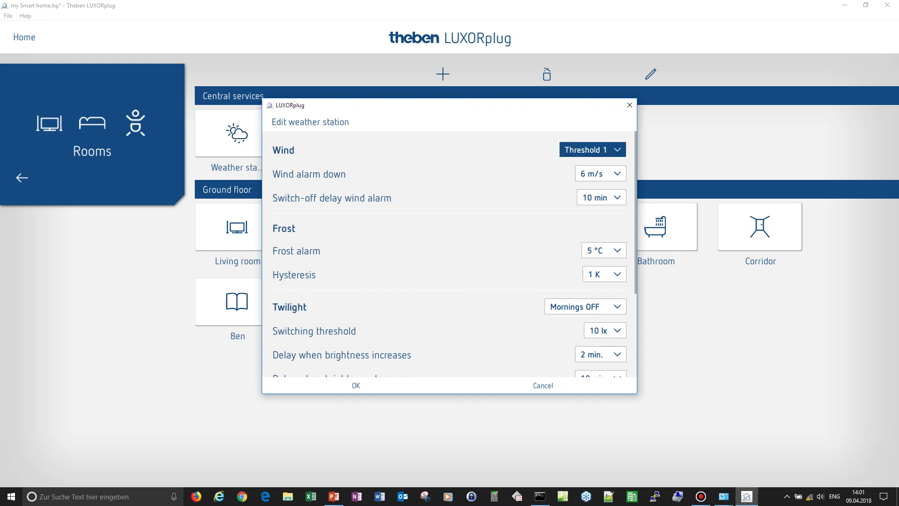
key(Escape)
key(alt+Down)
key(Down)
key(Return)
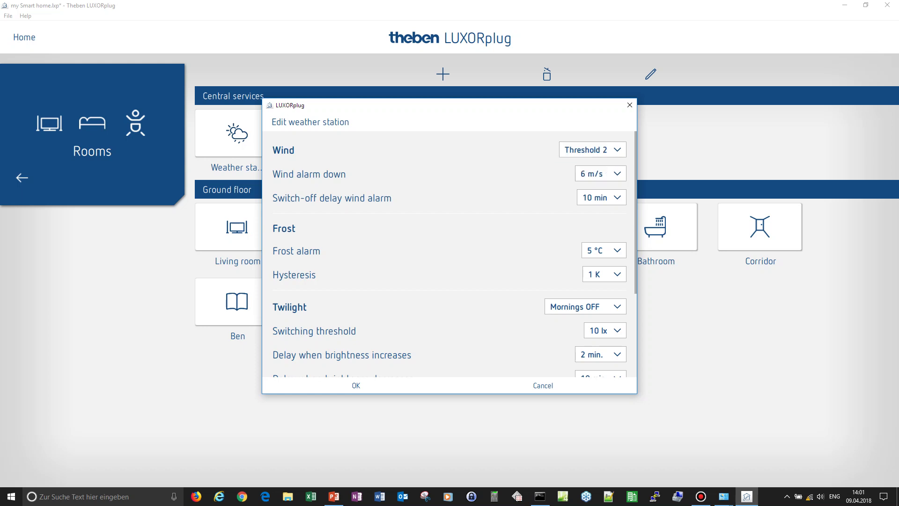
key(Tab)
key(alt+Down)
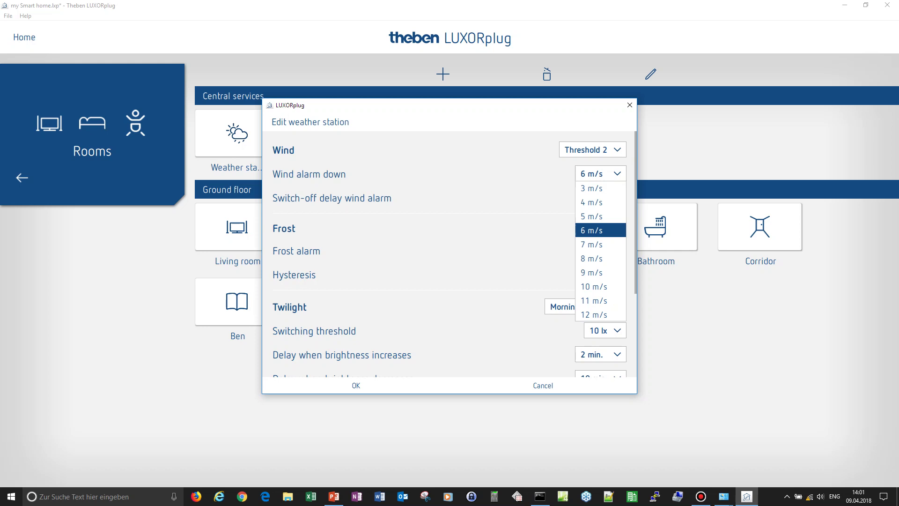
key(Down)
key(Down)
key(Down)
key(Down)
key(Down)
key(Down)
key(Return)
key(Tab)
key(alt+Down)
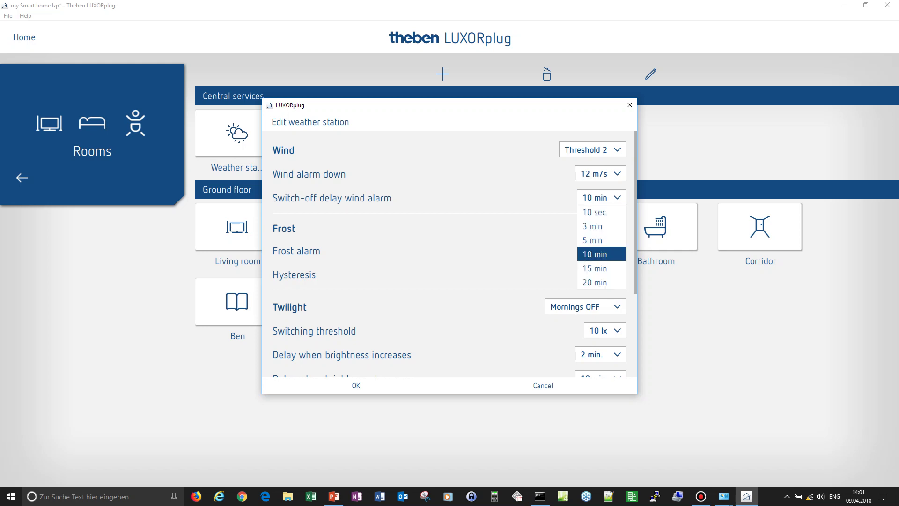
key(Down)
key(Down)
key(Return)
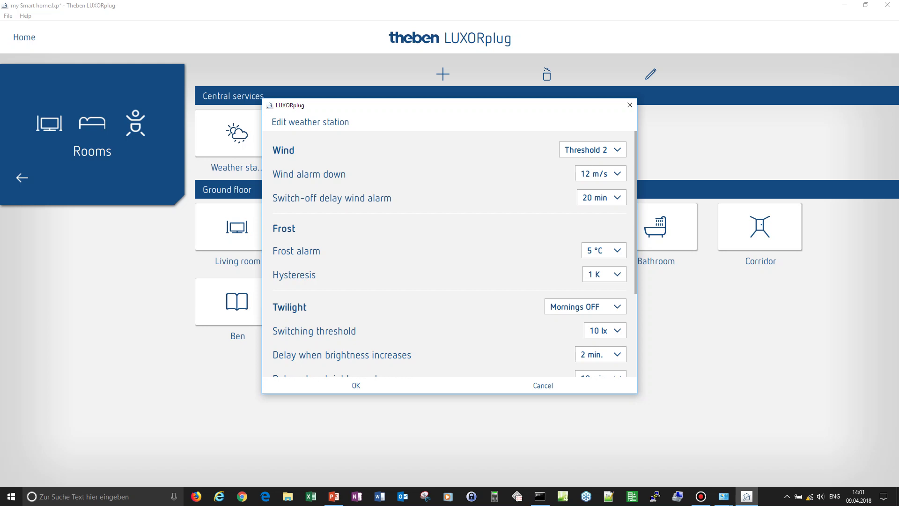
- Leave twilight mode at Mornings OFF and sun protection on Sensor front for now
scroll(450, 253, down, 5)
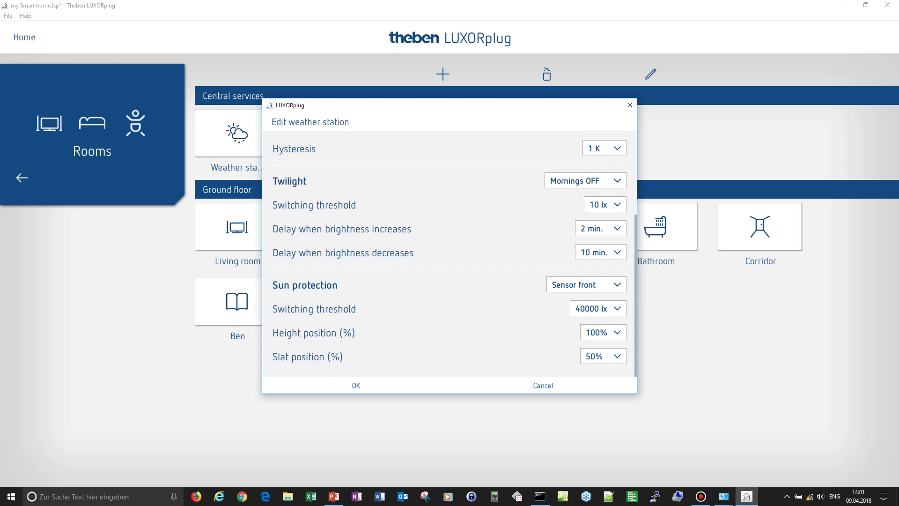
click(585, 180)
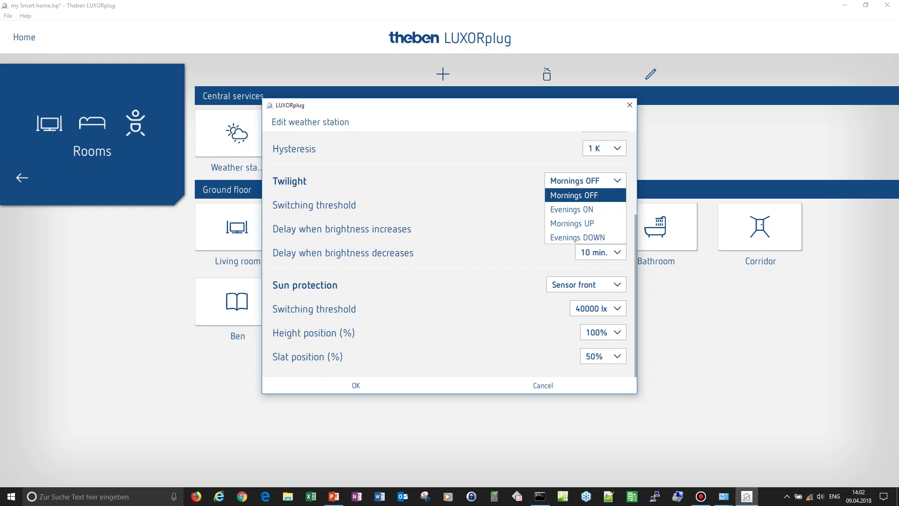
click(585, 284)
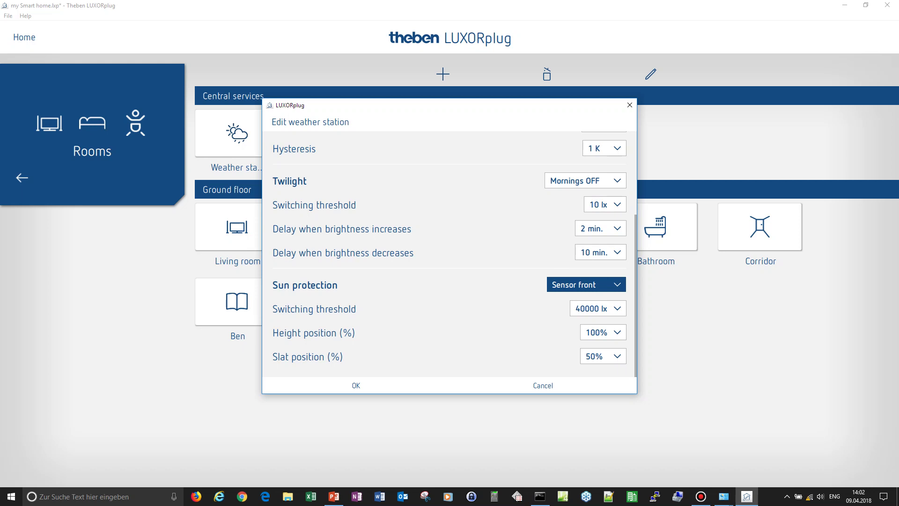
click(585, 284)
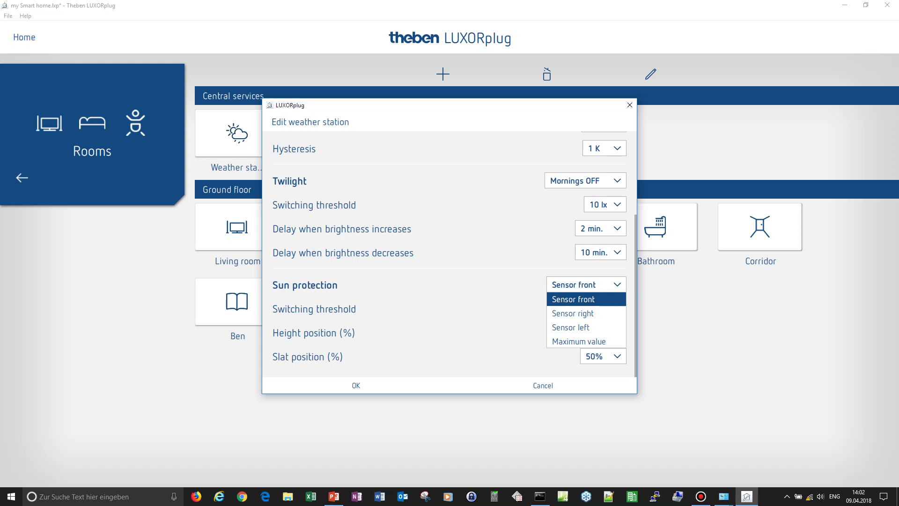
key(Return)
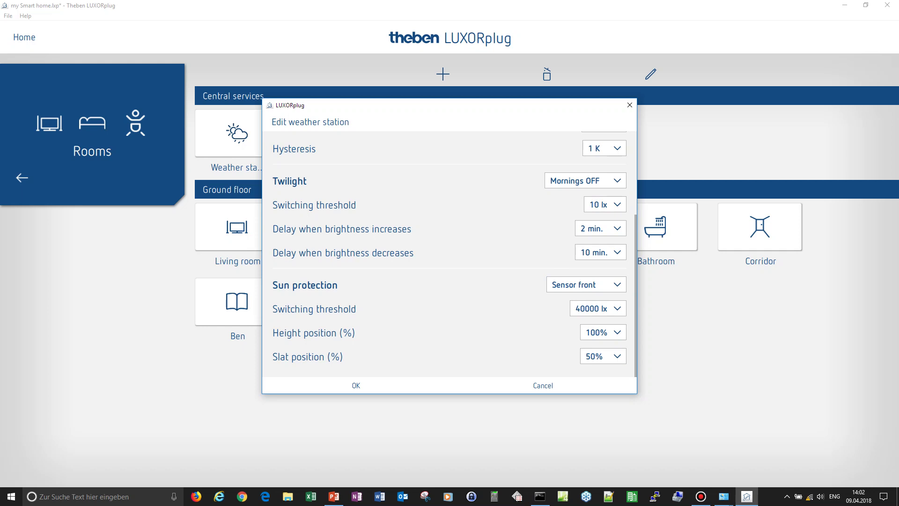
- Try out the sun protection sensor and switching threshold choices
key(alt+Down)
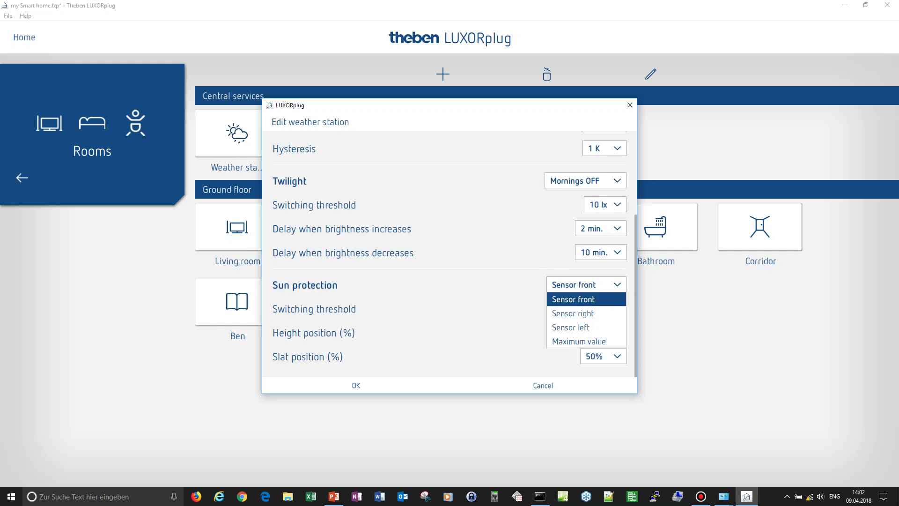
key(Down)
key(Return)
key(Tab)
key(alt+Down)
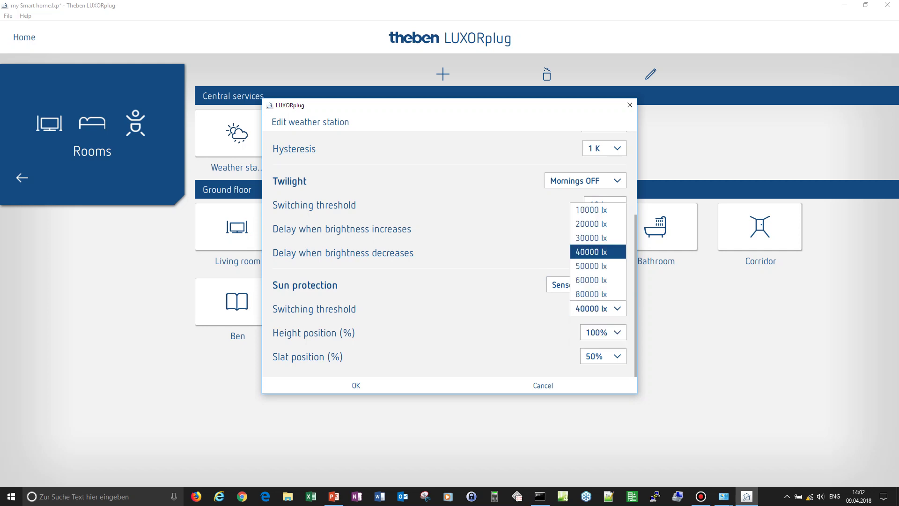
key(Return)
key(shift+Tab)
key(alt+Down)
key(Down)
key(Return)
key(Tab)
key(alt+Down)
key(Down)
key(Down)
key(Down)
key(Return)
- Set sun protection to Sensor right at 50000 lx and apply the weather station settings
key(shift+Tab)
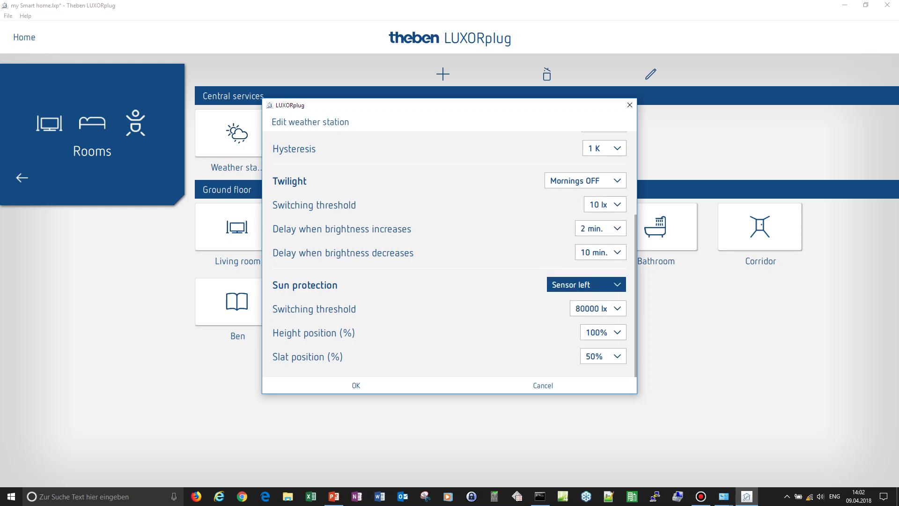
key(alt+Down)
key(Up)
key(Up)
key(Return)
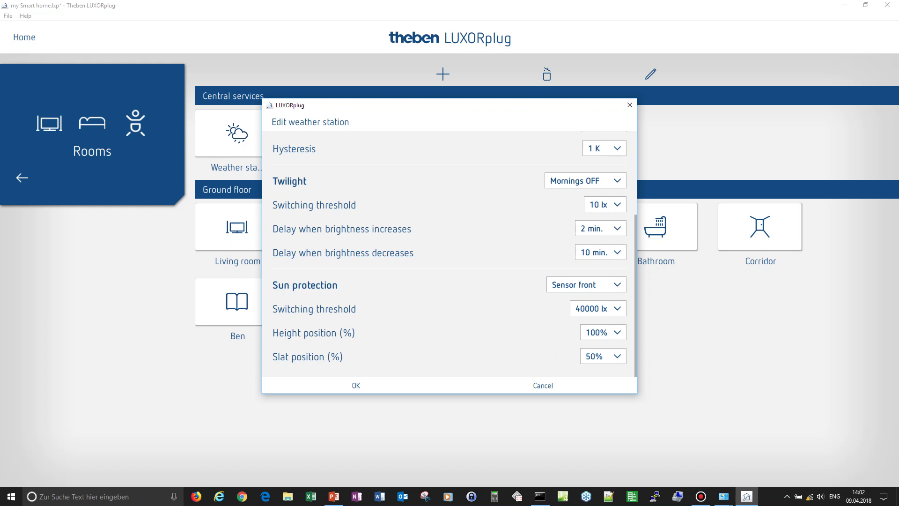
key(alt+Down)
key(Down)
key(Return)
key(alt+Down)
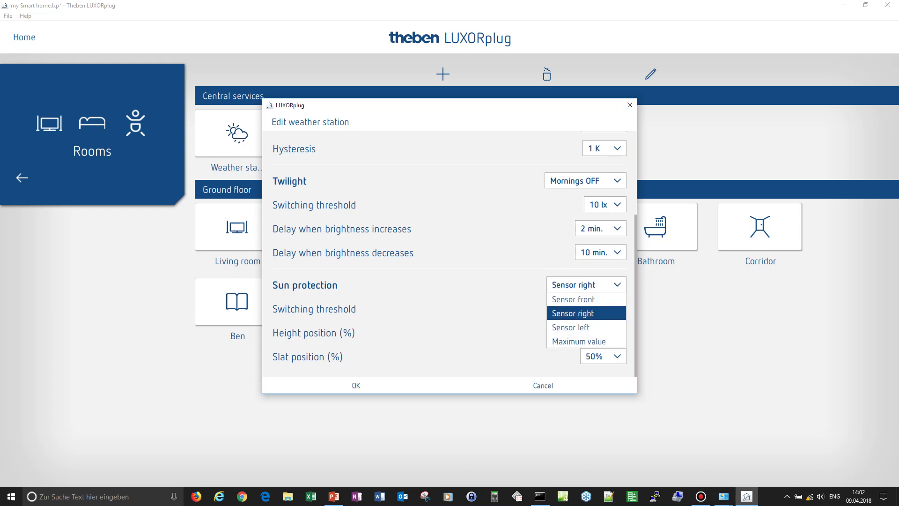
key(Escape)
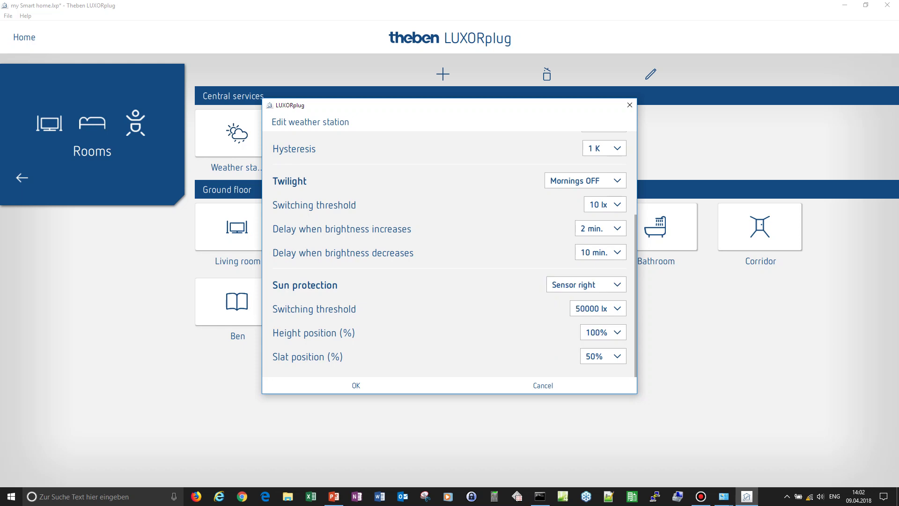
key(Return)
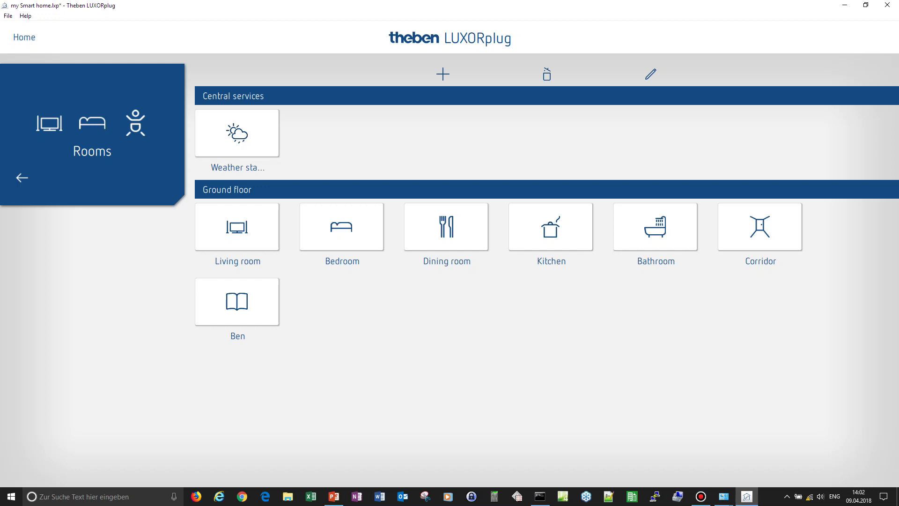
- Return to the home screen and save the 'my Smart home' project with File > Save
click(22, 177)
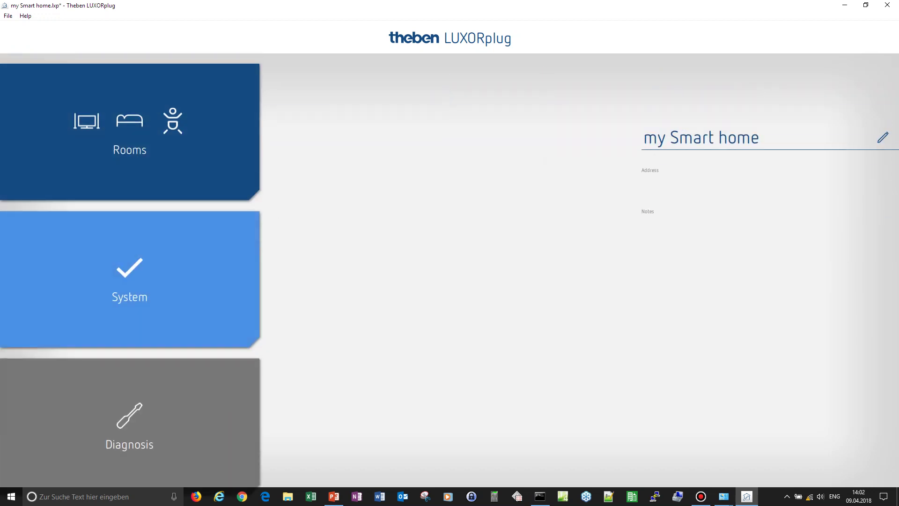
click(8, 16)
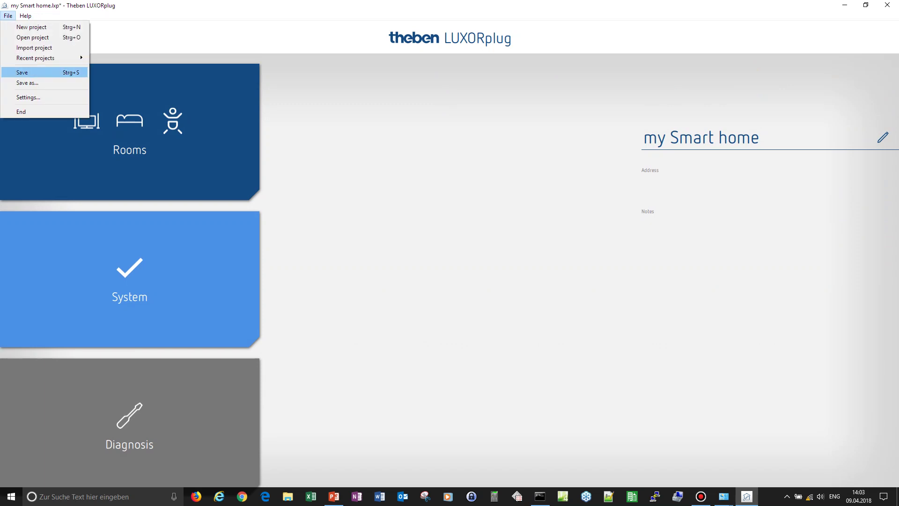
click(22, 72)
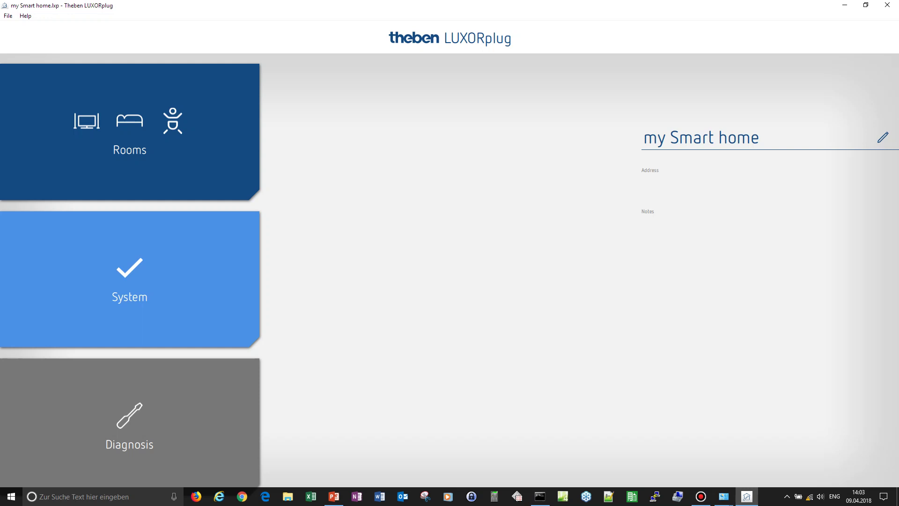
- Confirm LUXORliving IP1 as the standard programming interface
mouse_move(809, 496)
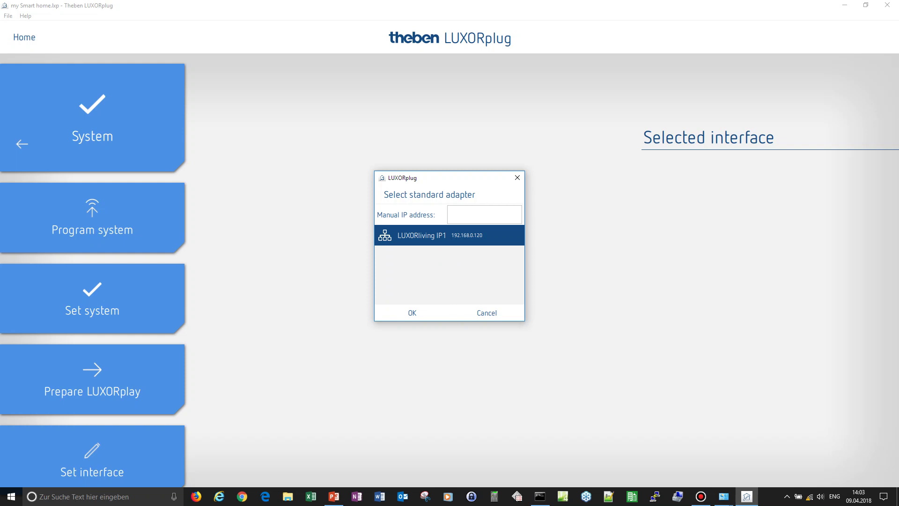
key(Return)
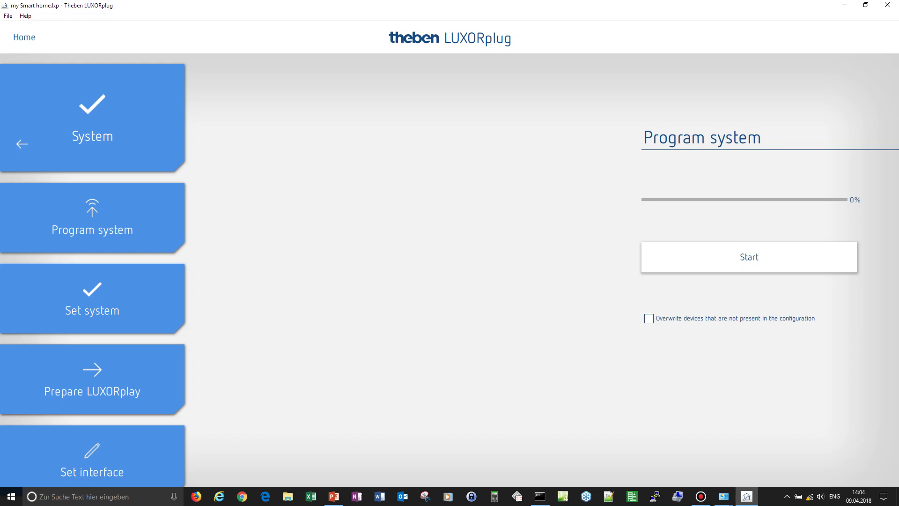
- Start system programming and decline downloading the project while devices are unassigned
click(749, 257)
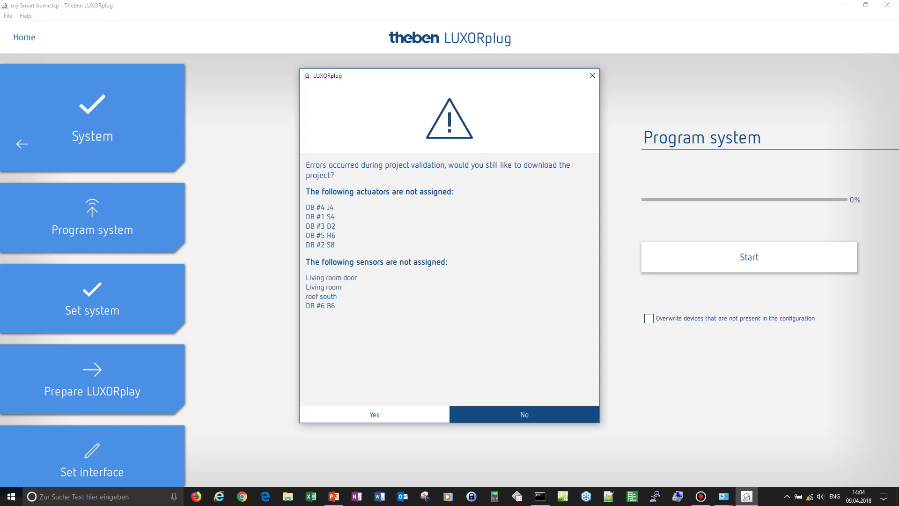
click(524, 414)
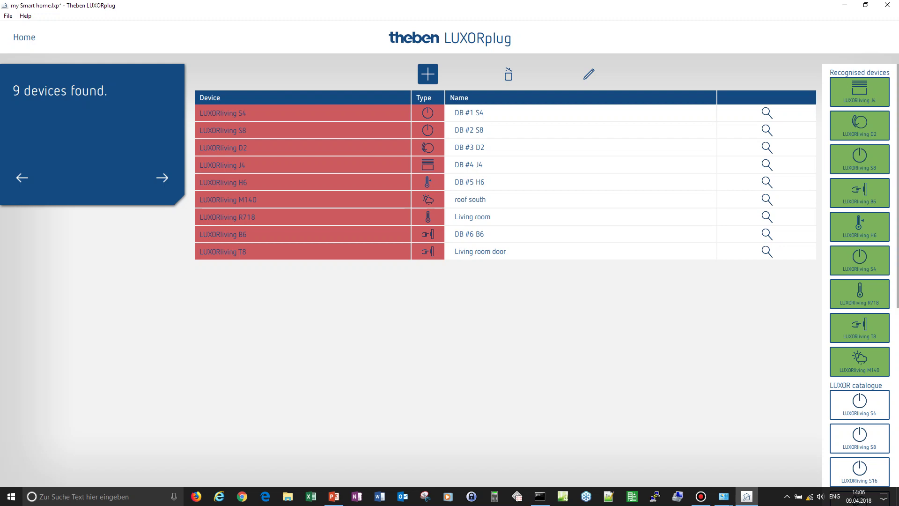
- Assign the recognised J4, D2, S8, B6 and H6 devices to their matching rows
drag(860, 92, 349, 167)
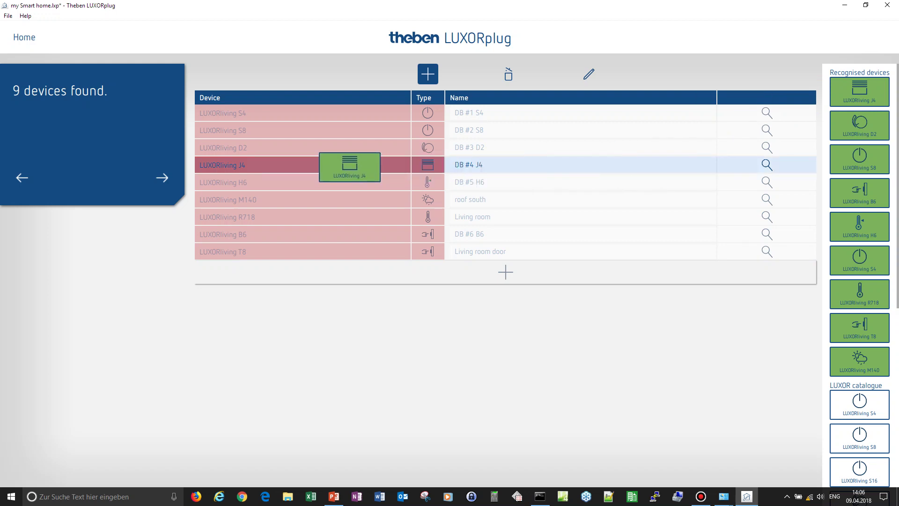
mouse_move(349, 167)
mouse_down()
mouse_move(352, 209)
mouse_move(351, 117)
mouse_move(351, 166)
mouse_up()
click(412, 315)
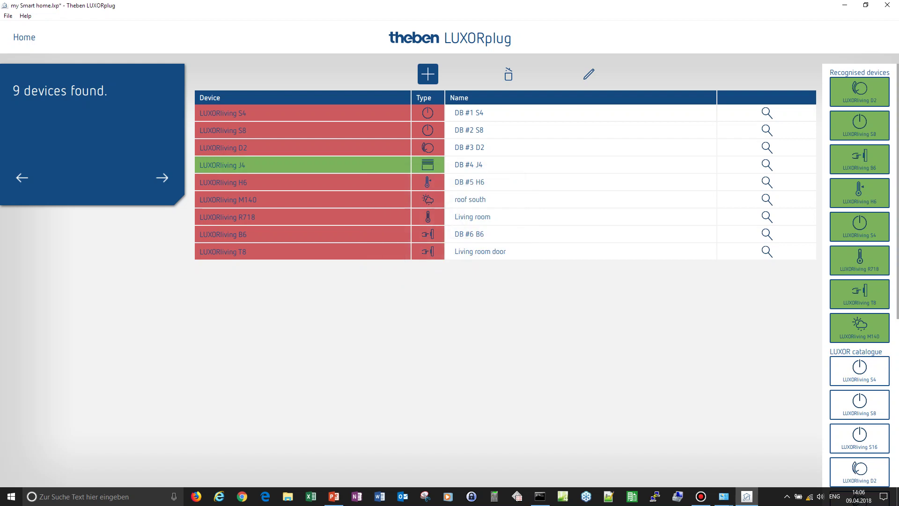
drag(859, 91, 442, 148)
click(412, 321)
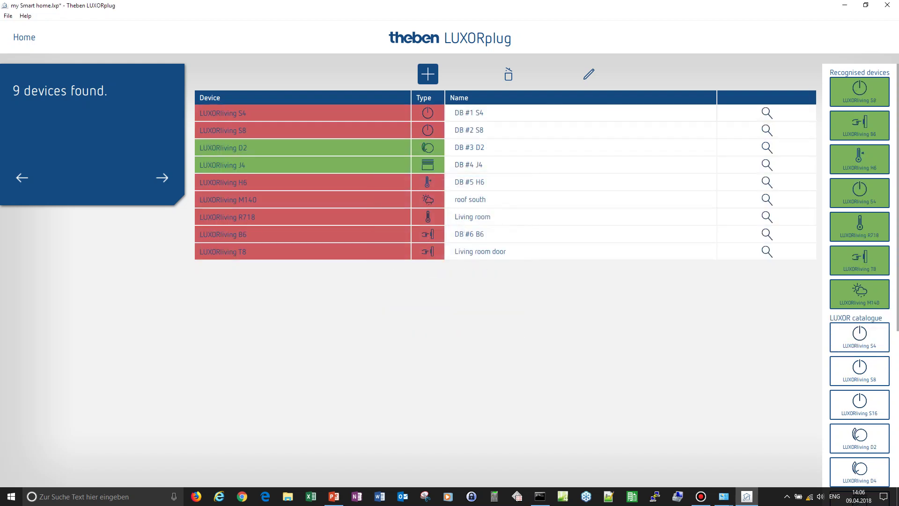
drag(859, 92, 336, 135)
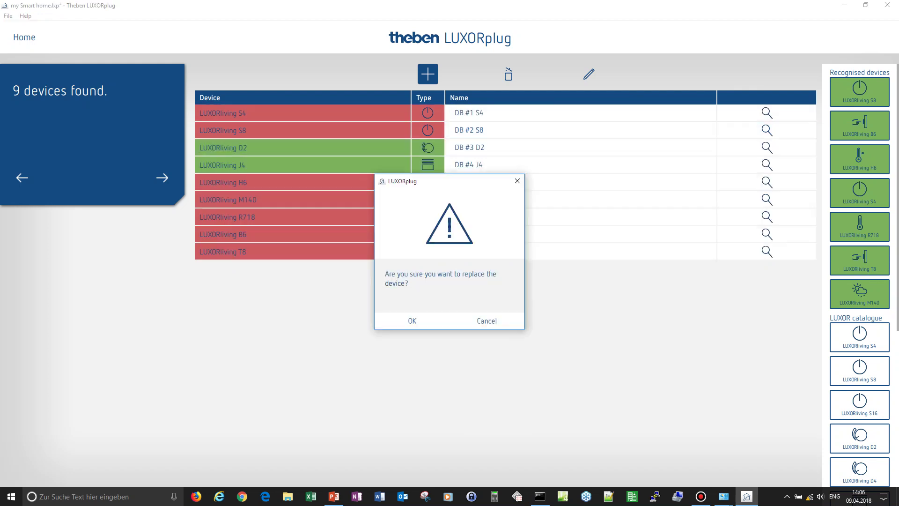
click(412, 321)
drag(860, 91, 371, 234)
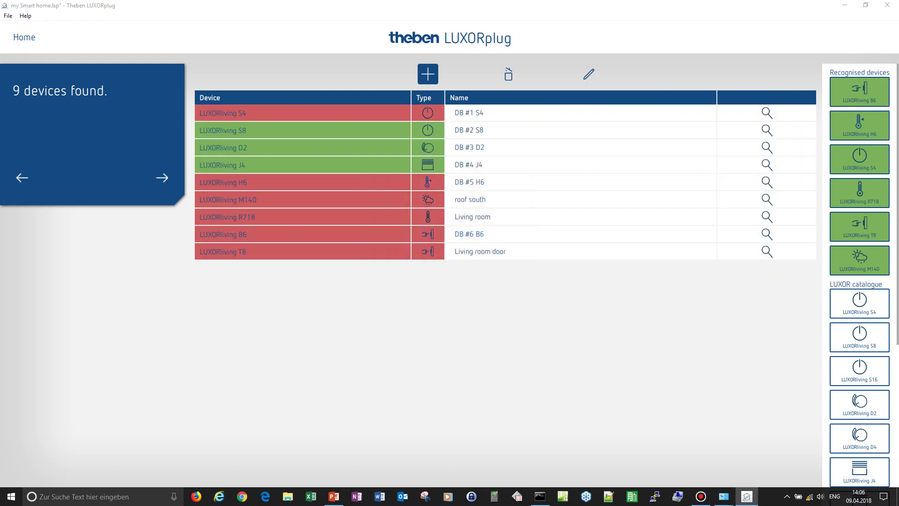
click(412, 321)
drag(860, 92, 336, 183)
click(412, 320)
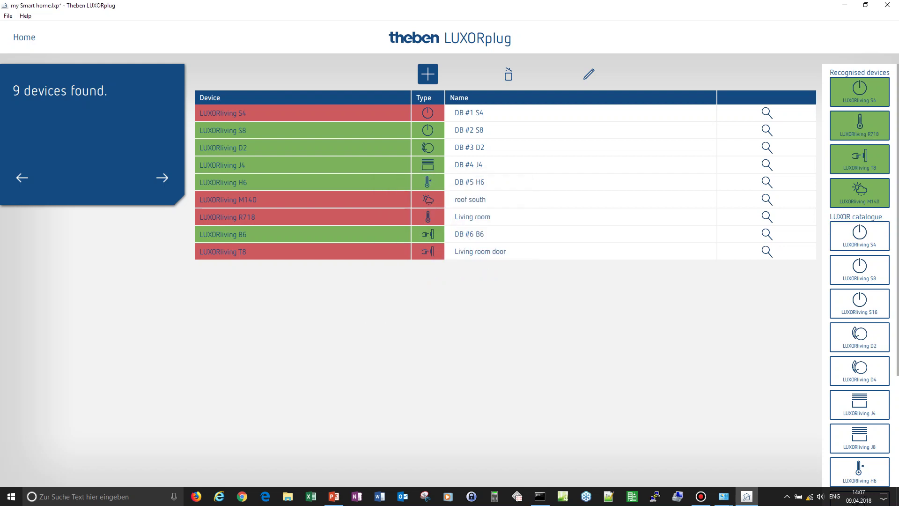
- Assign the remaining S4, R718, T8 and M140 devices to their rows
drag(859, 92, 399, 123)
drag(345, 112, 341, 112)
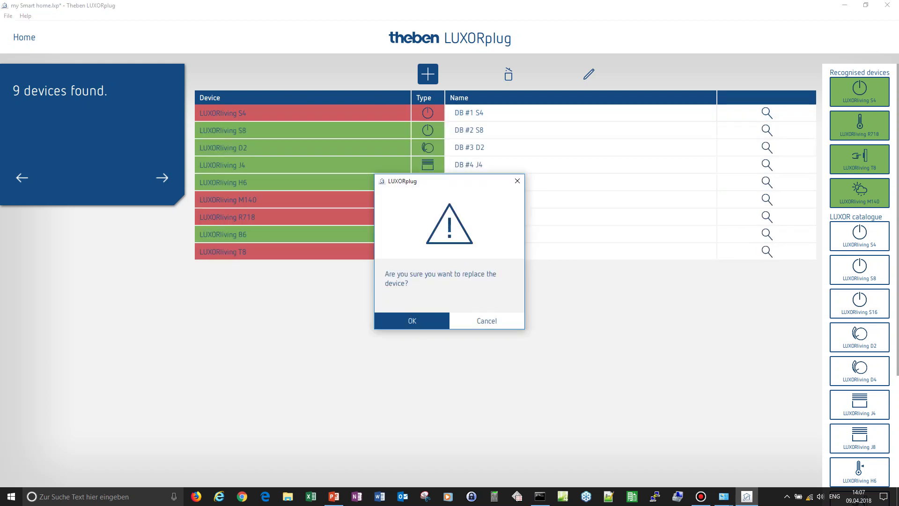
click(412, 321)
drag(859, 92, 281, 216)
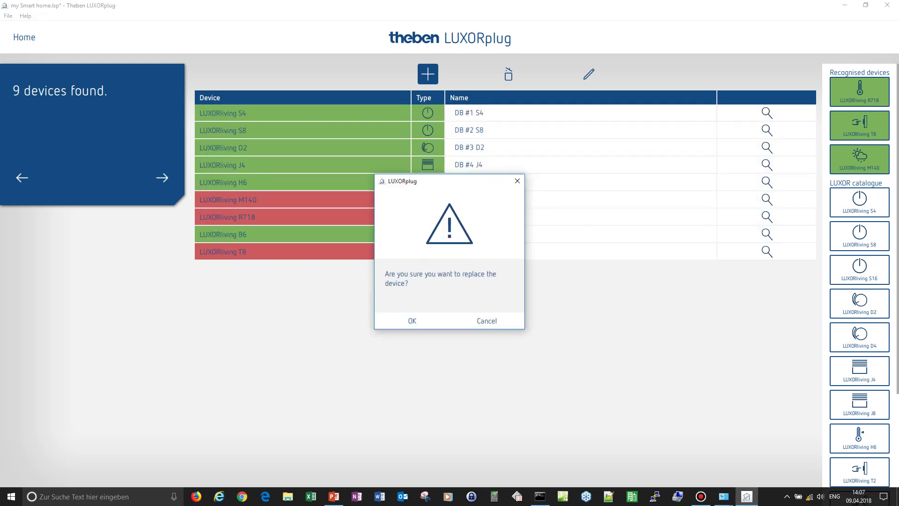
click(412, 321)
drag(860, 91, 316, 253)
click(412, 319)
drag(859, 92, 317, 200)
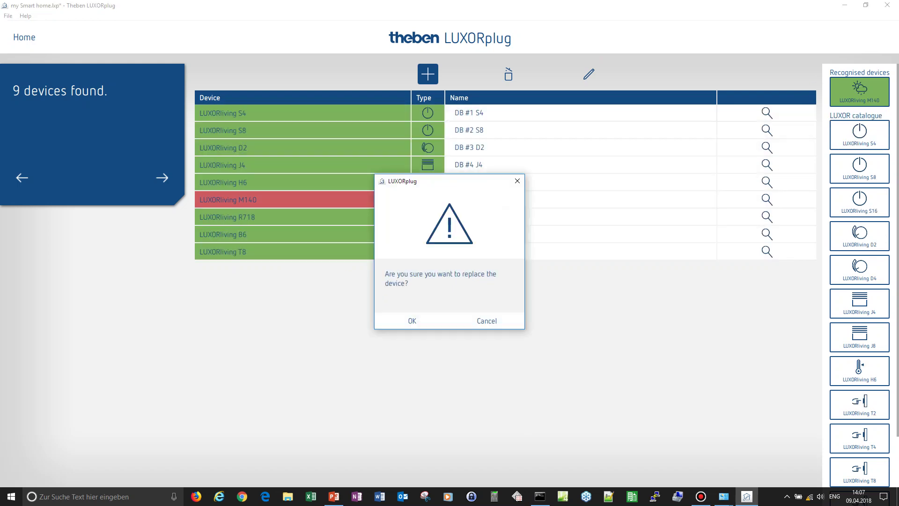
click(412, 320)
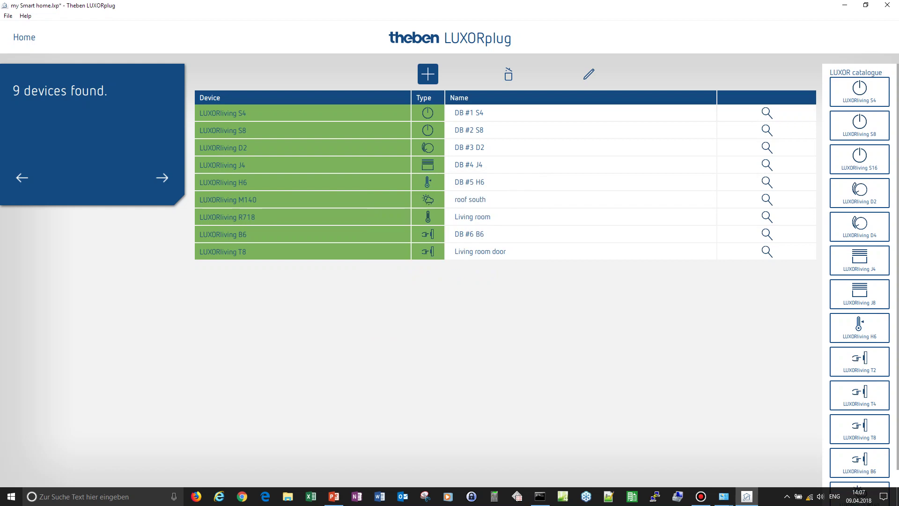
- Return from the device list to the Program system page and start programming the fully assigned project
click(22, 177)
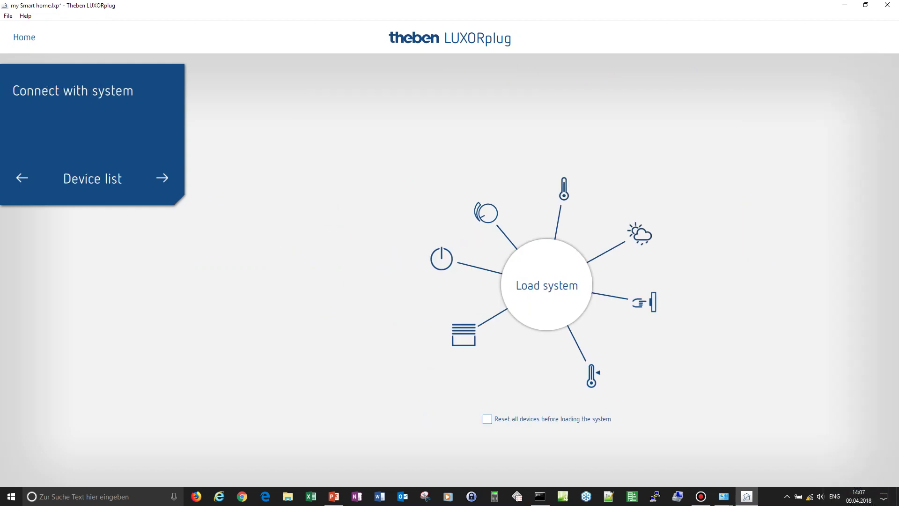
click(22, 178)
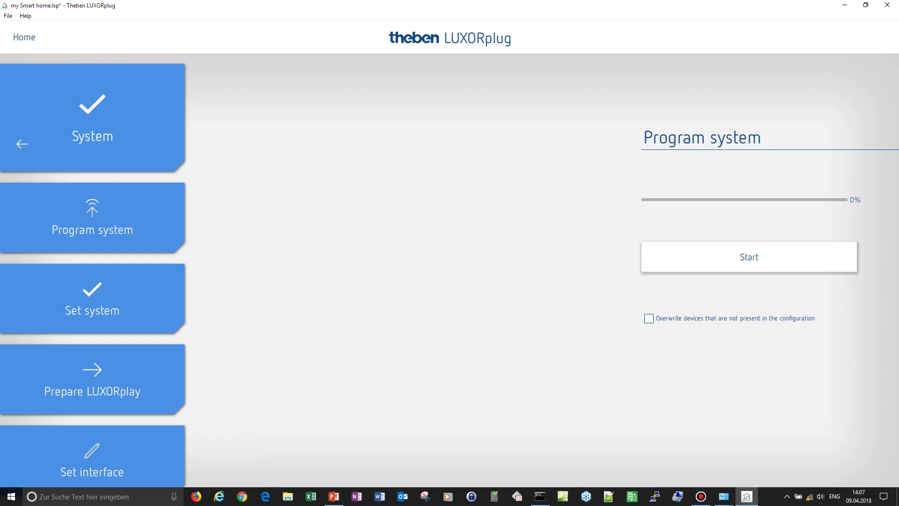
key(Return)
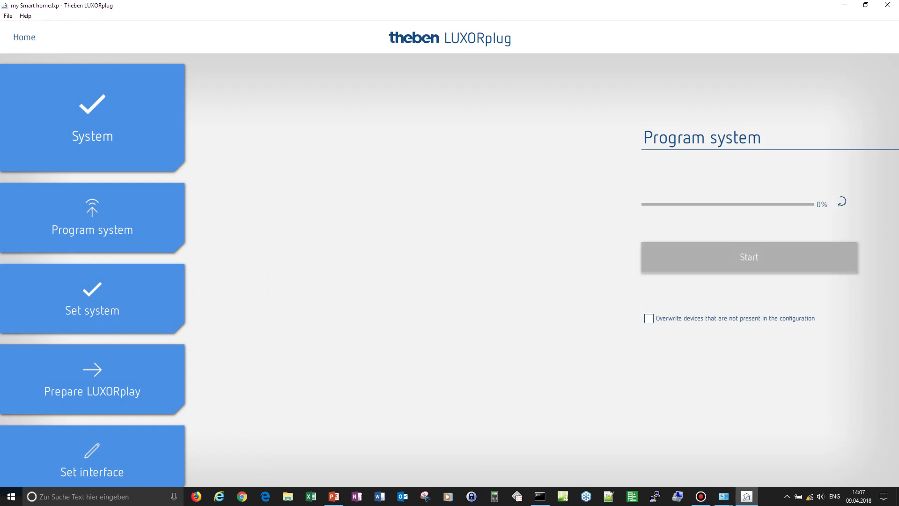
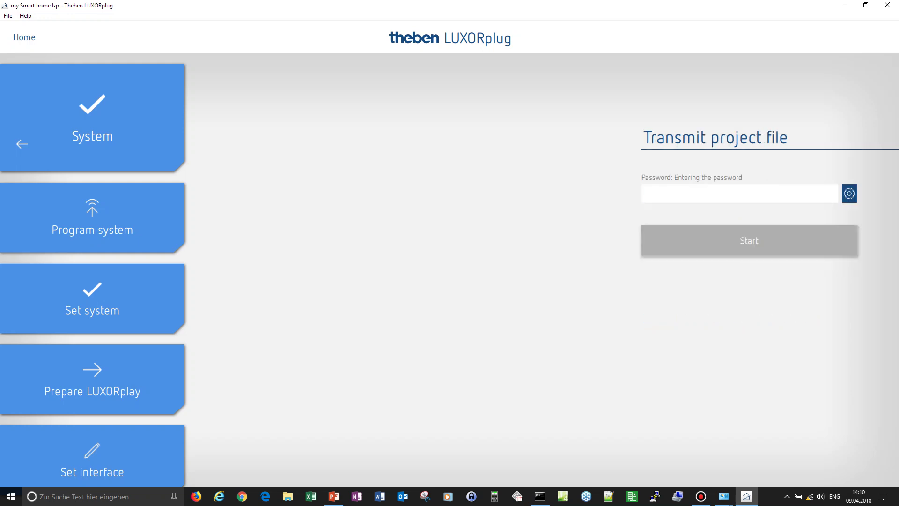
- Transmit the project file using the administrator password and dismiss the success message
text(admin)
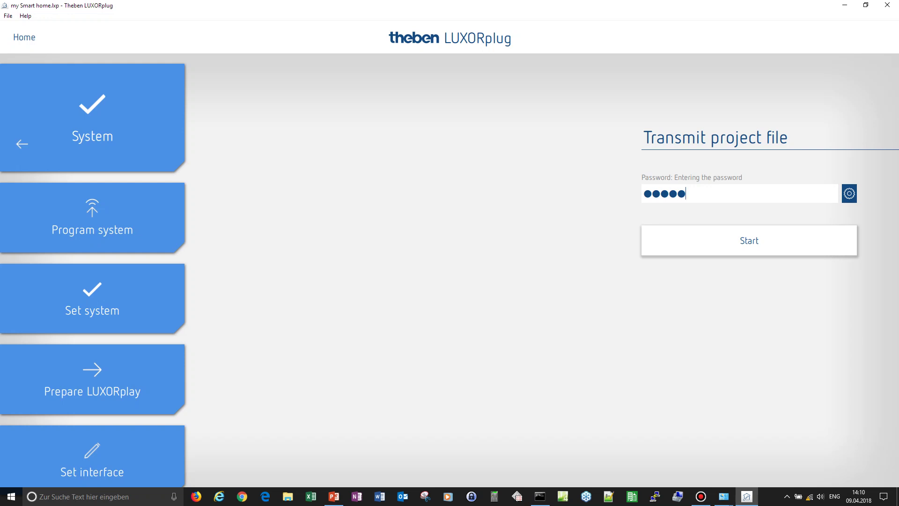
key(Return)
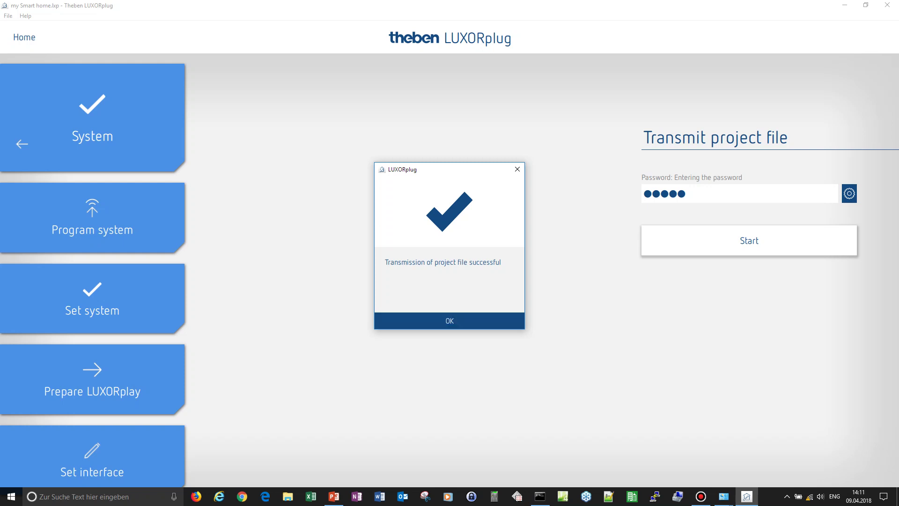
key(Return)
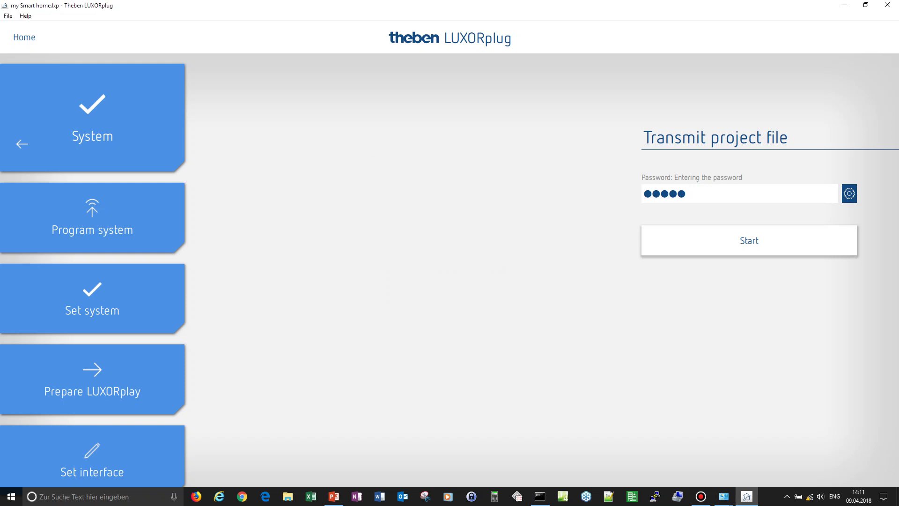
- Minimize LUXORplug, launch LUXORplay and log in as administrator with the administrator password
click(844, 6)
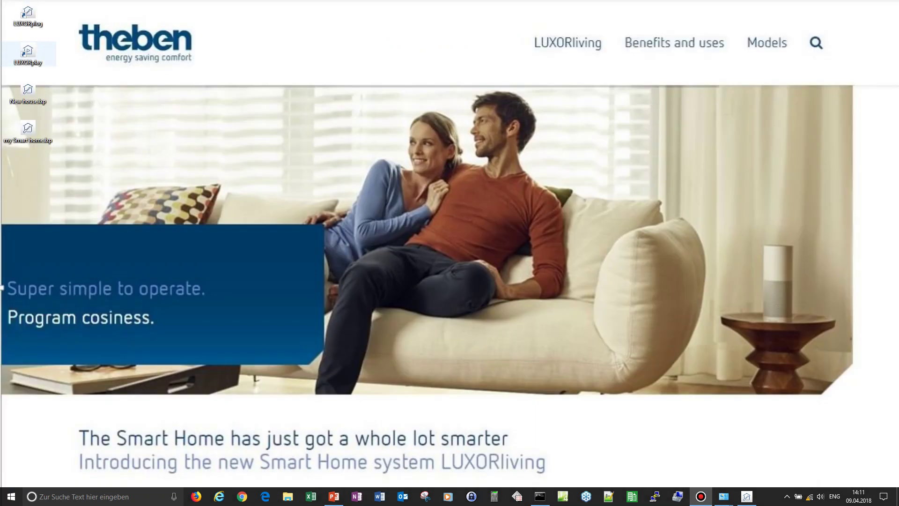
double_click(27, 52)
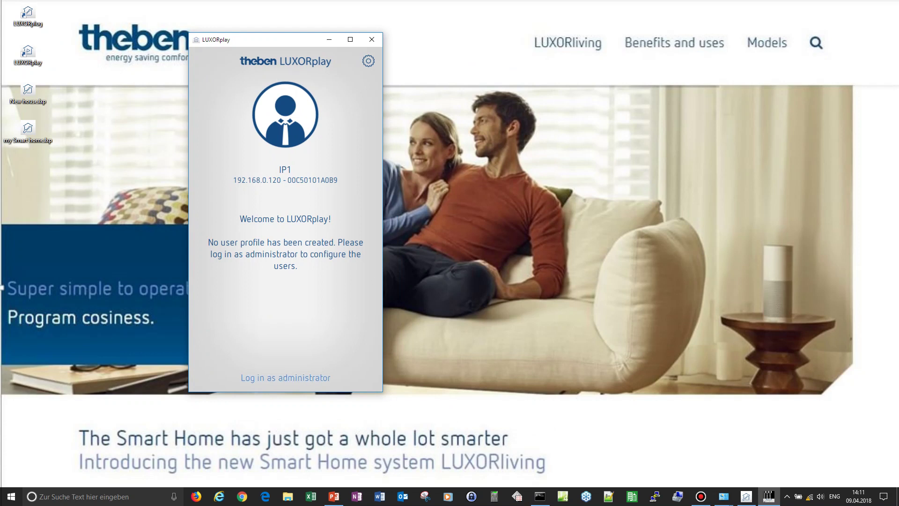
text(admin)
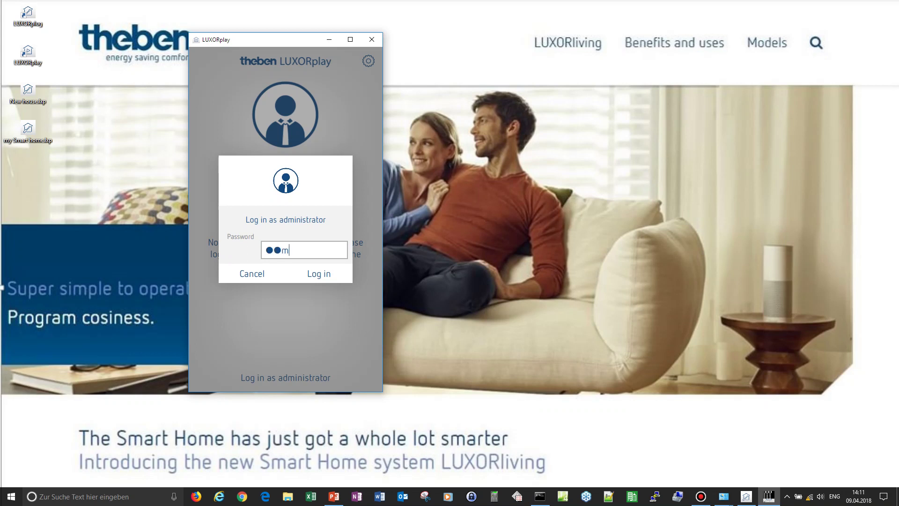
key(Return)
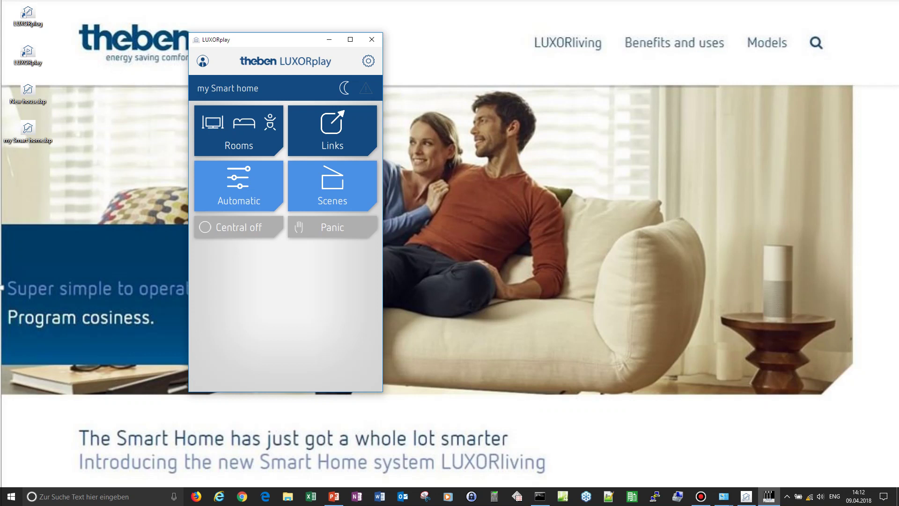
- Open the Living room and switch the wall lamp on, then off again
click(239, 131)
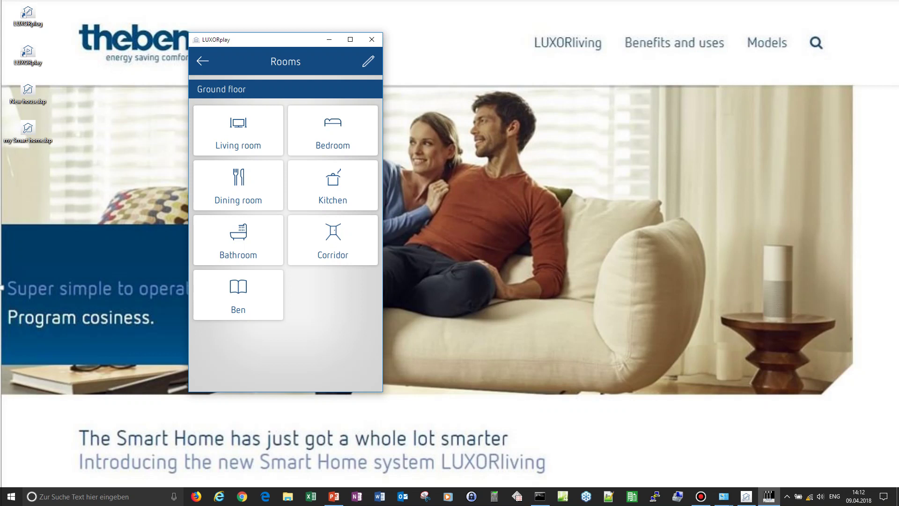
click(238, 130)
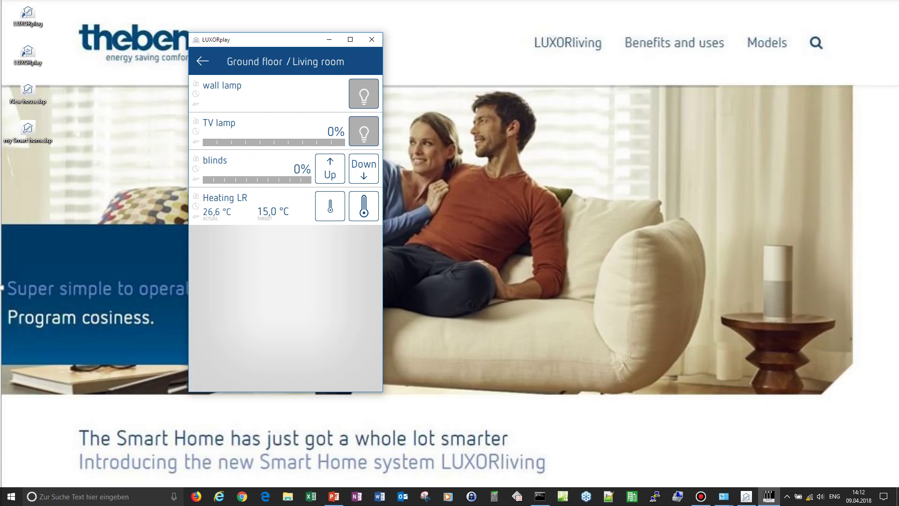
click(363, 93)
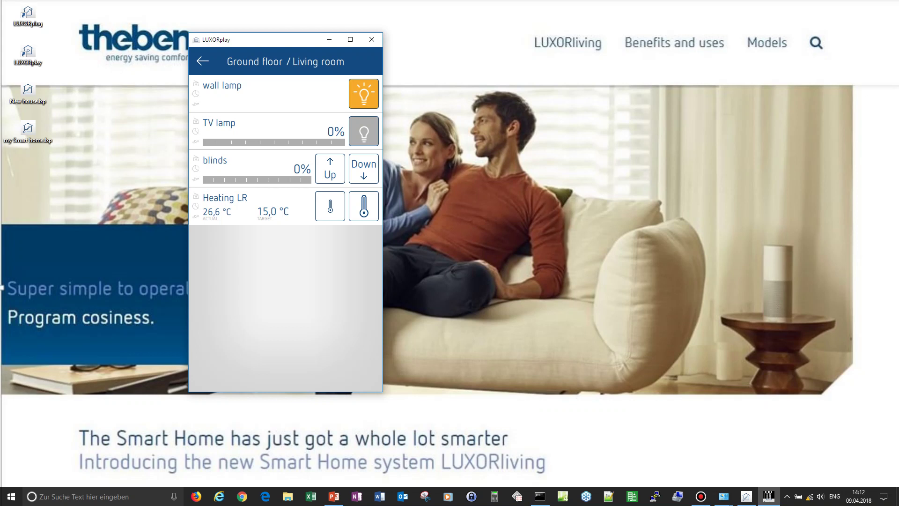
click(364, 93)
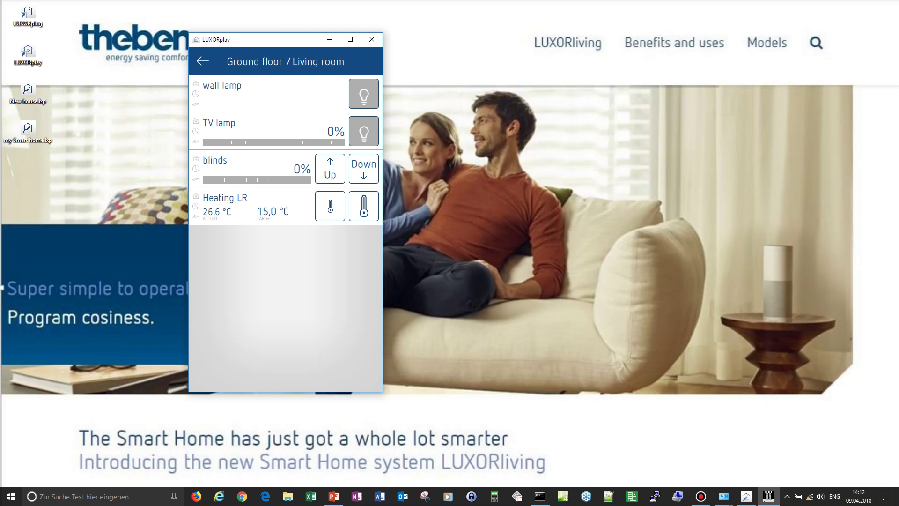
- Dim the TV lamp to 45%, 9%, then 65% and switch it off; set blinds to 35%
drag(206, 142, 267, 142)
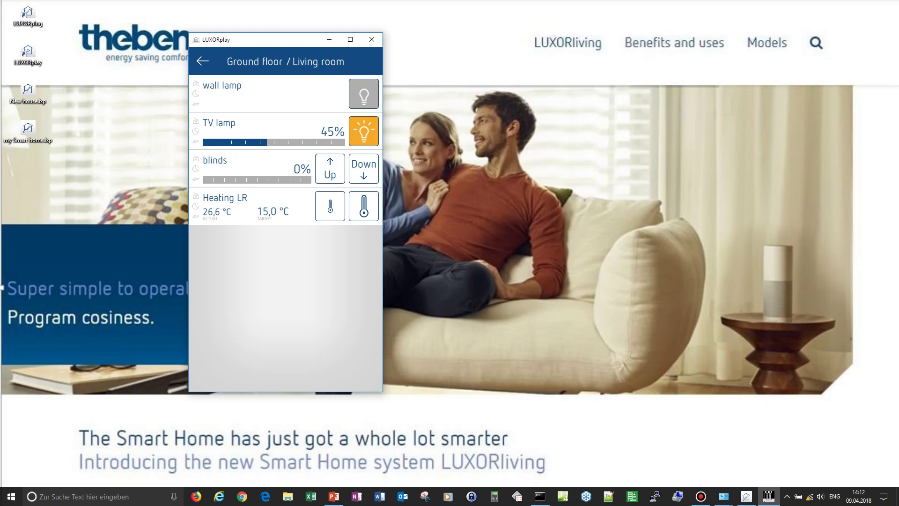
drag(267, 142, 216, 142)
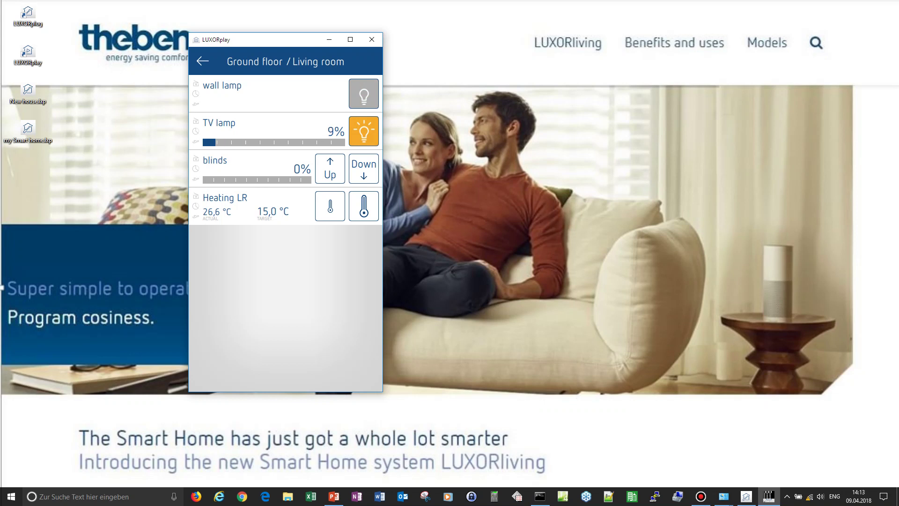
drag(216, 142, 295, 142)
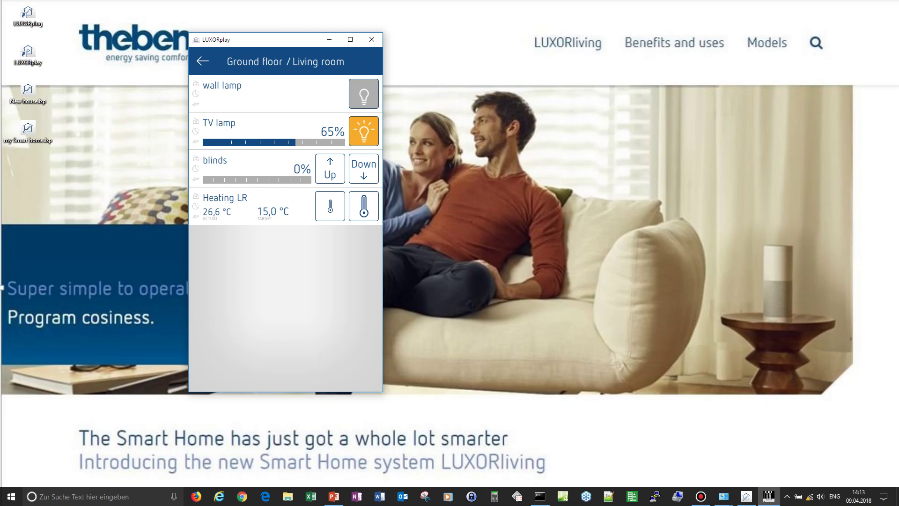
click(363, 131)
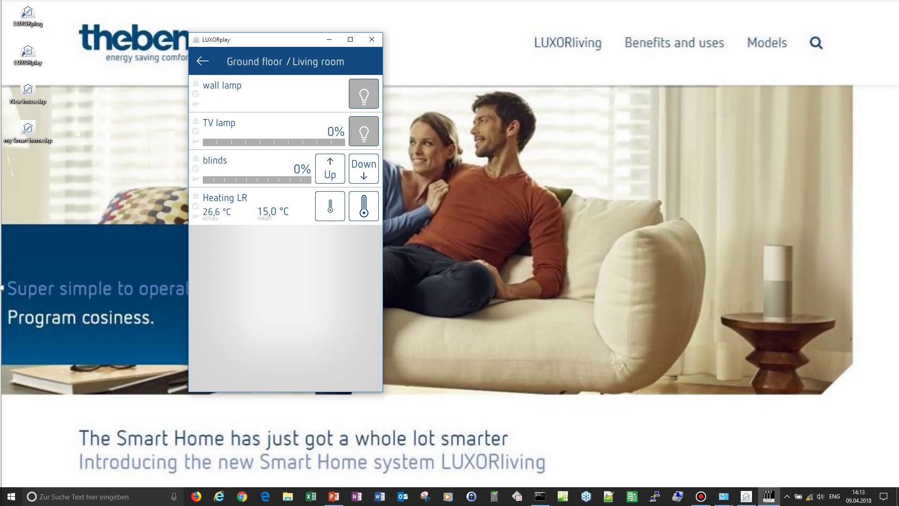
click(241, 180)
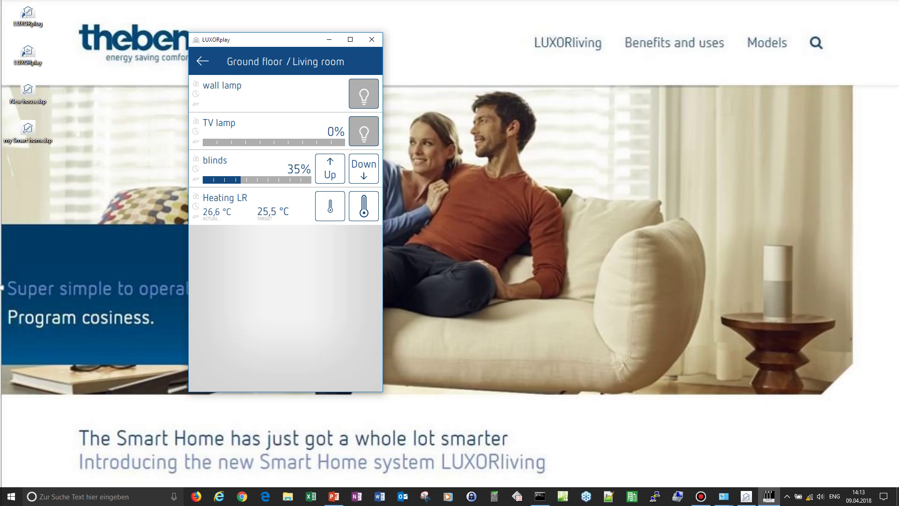
click(202, 61)
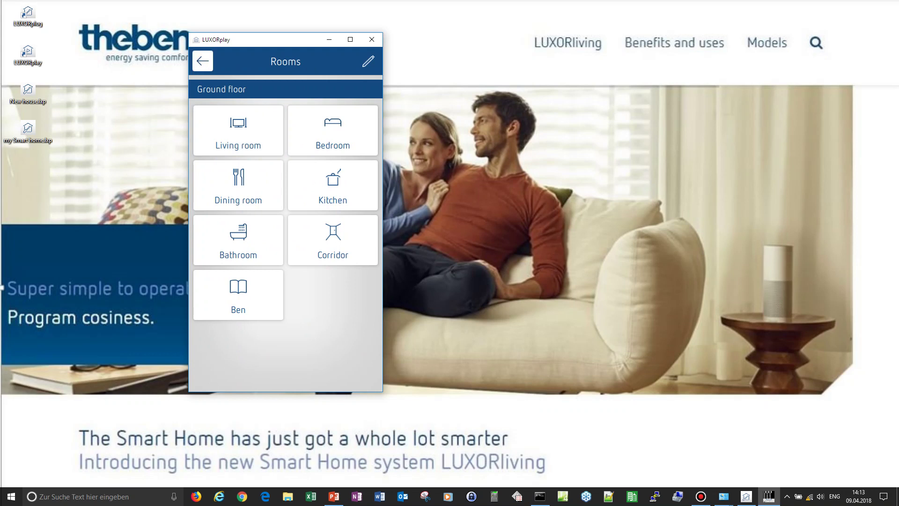
- Activate the Panic function and check that the Living room lamps come on
click(203, 61)
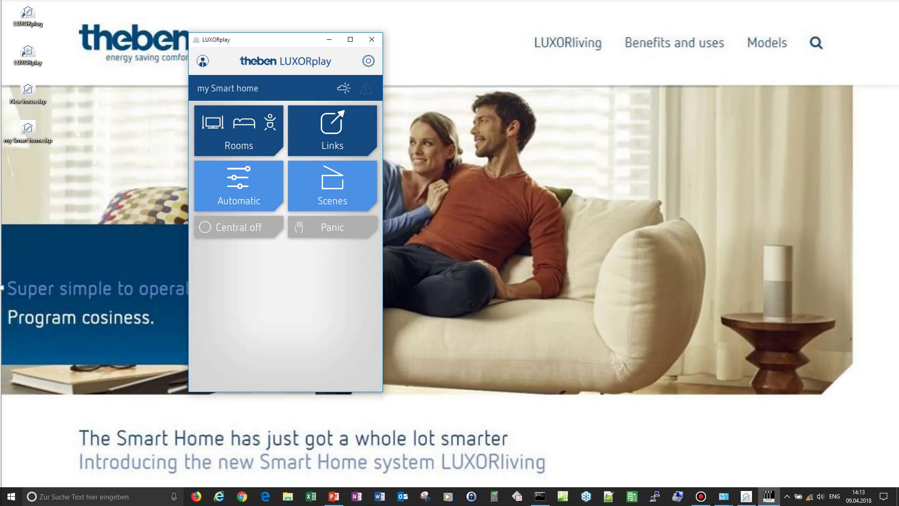
click(333, 228)
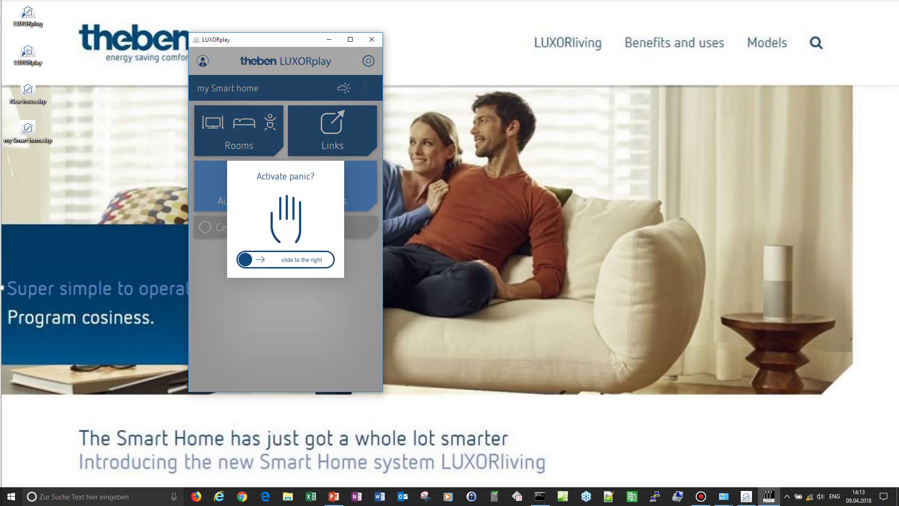
drag(245, 259, 327, 259)
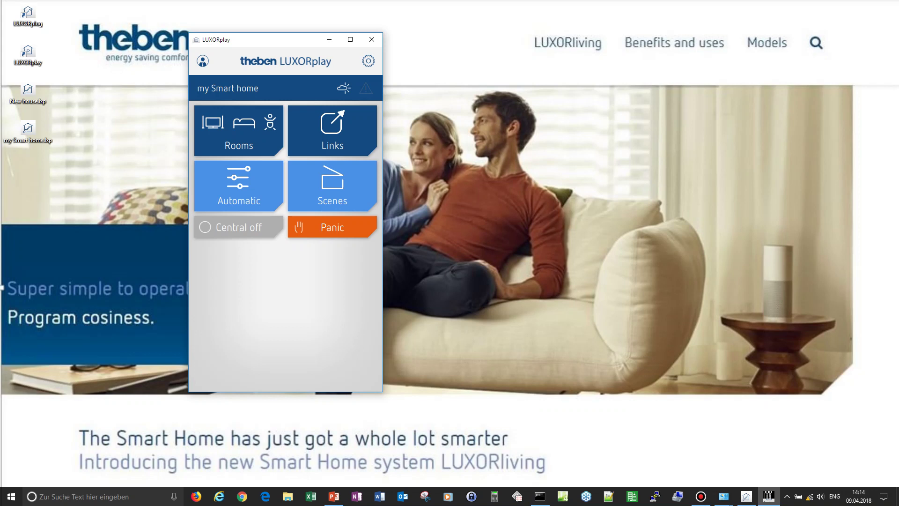
click(238, 131)
click(237, 131)
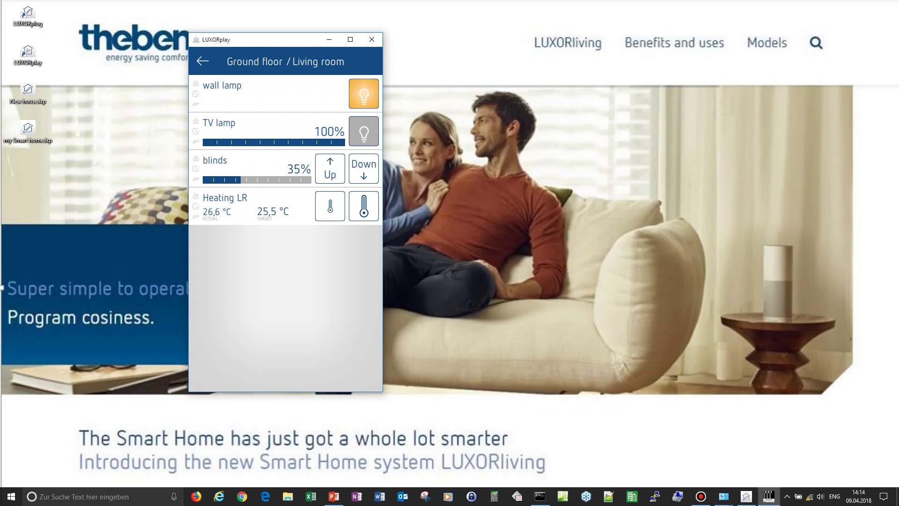
- Deactivate Panic from the start screen and switch all devices off with Central off
click(202, 61)
click(202, 61)
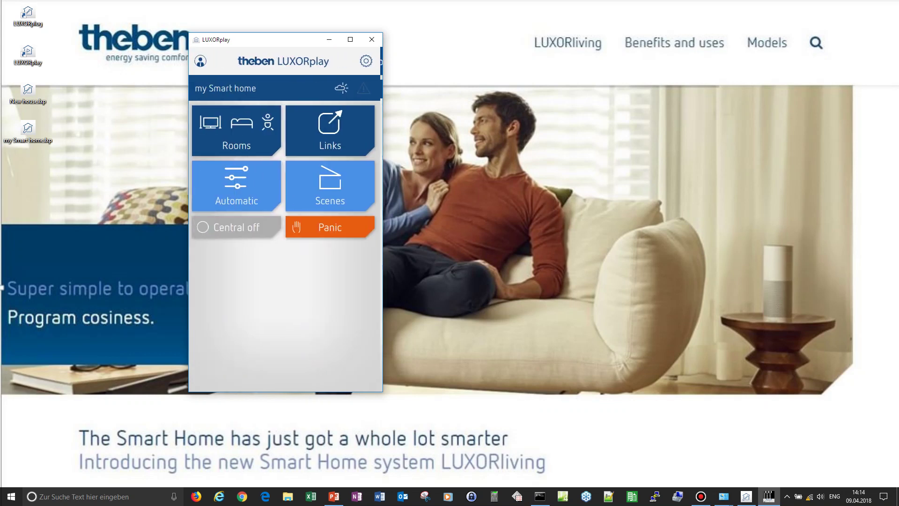
click(332, 226)
drag(244, 259, 323, 259)
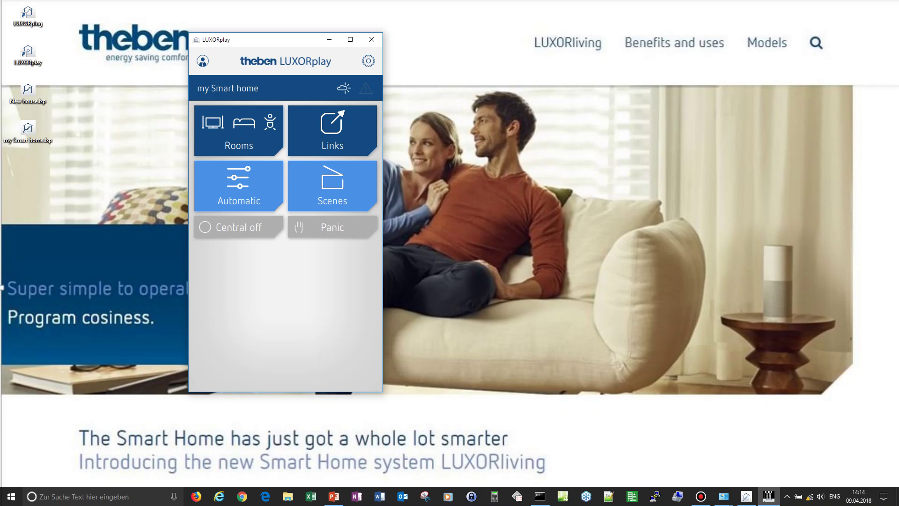
click(239, 227)
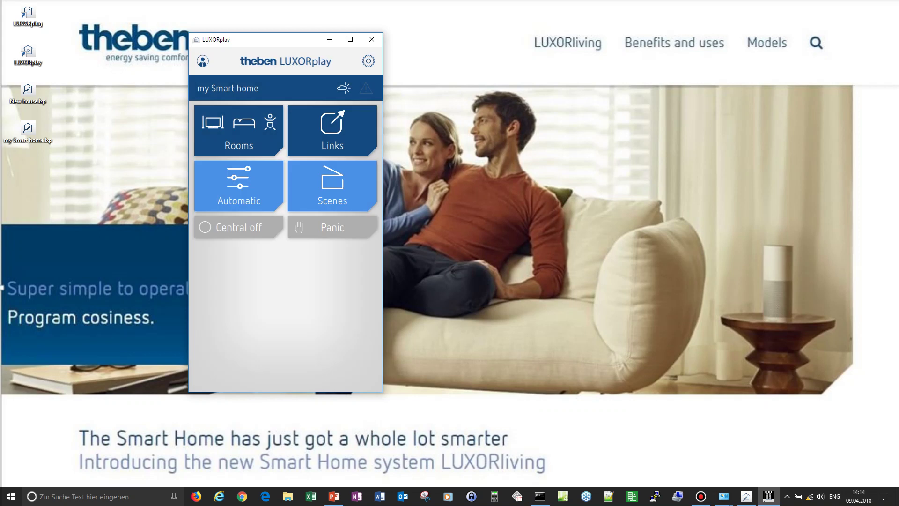